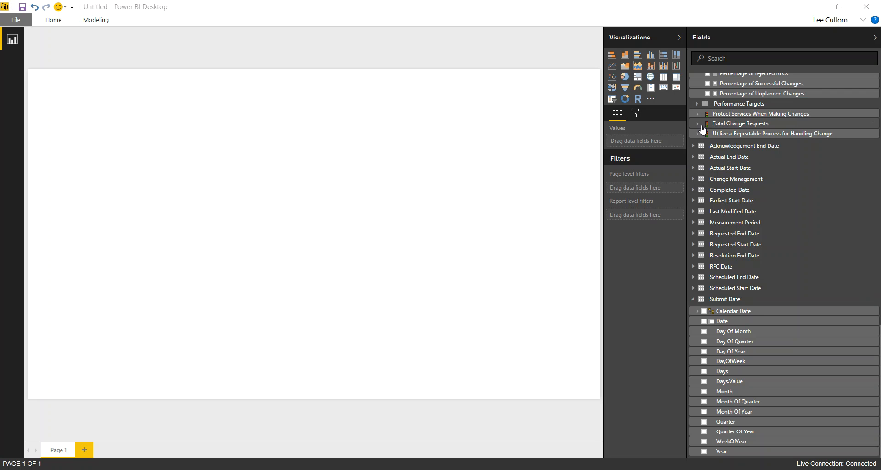
# Add a KPI visual to the empty page and shrink it slightly in its upper-left corner.
pyautogui.scroll(3, 713, 160)
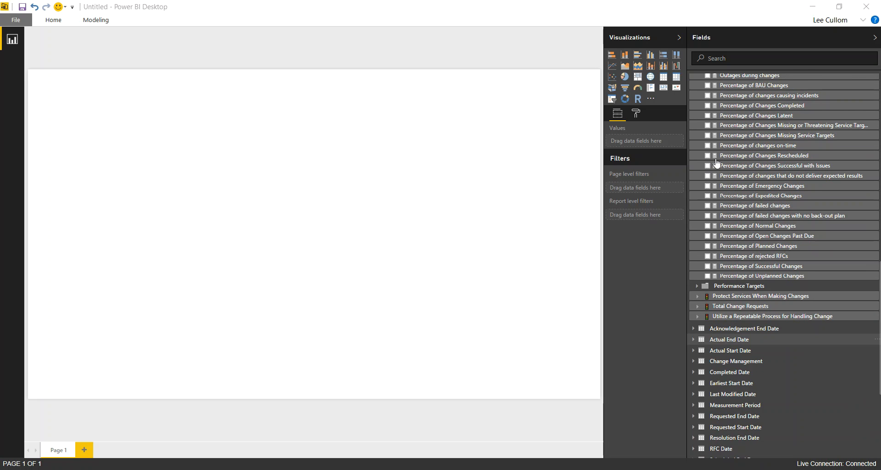
pyautogui.scroll(10, 717, 163)
pyautogui.scroll(-1, 717, 163)
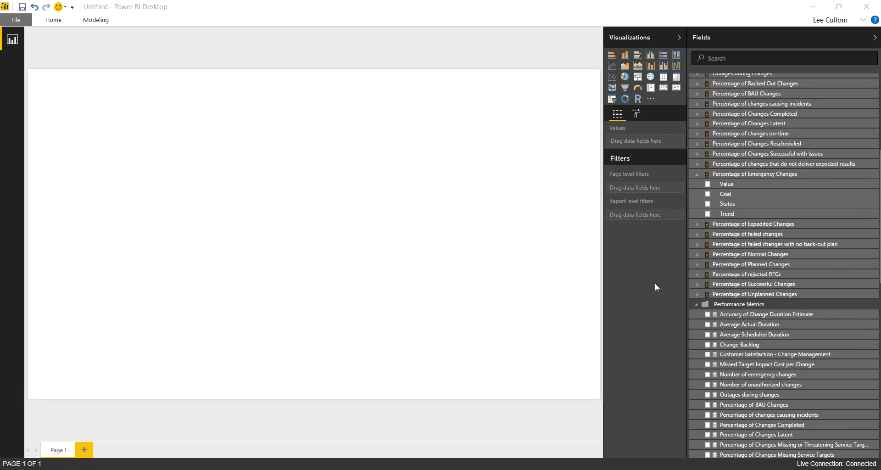
pyautogui.click(675, 92)
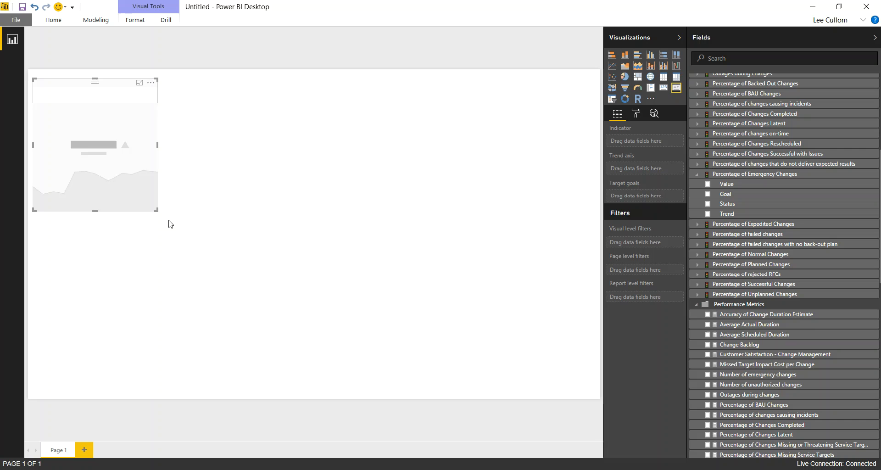
pyautogui.moveTo(158, 211); pyautogui.dragTo(146, 187)
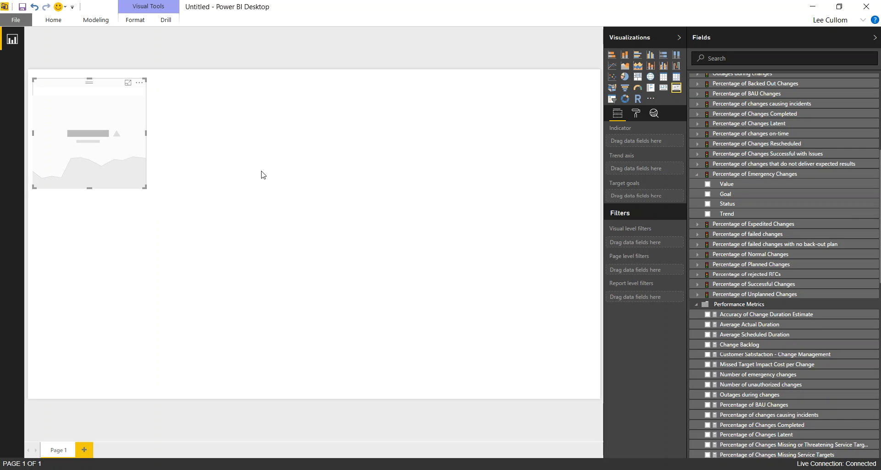
# Fill the KPI with the Value and Goal of Percentage of Emergency Changes, using Submit Date Year as the trend axis.
pyautogui.click(708, 184)
pyautogui.click(708, 194)
pyautogui.scroll(-10, 766, 241)
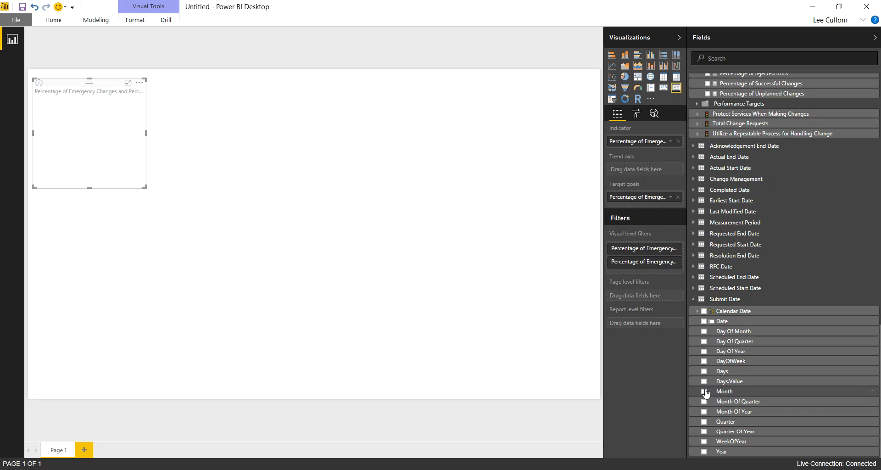
pyautogui.click(705, 452)
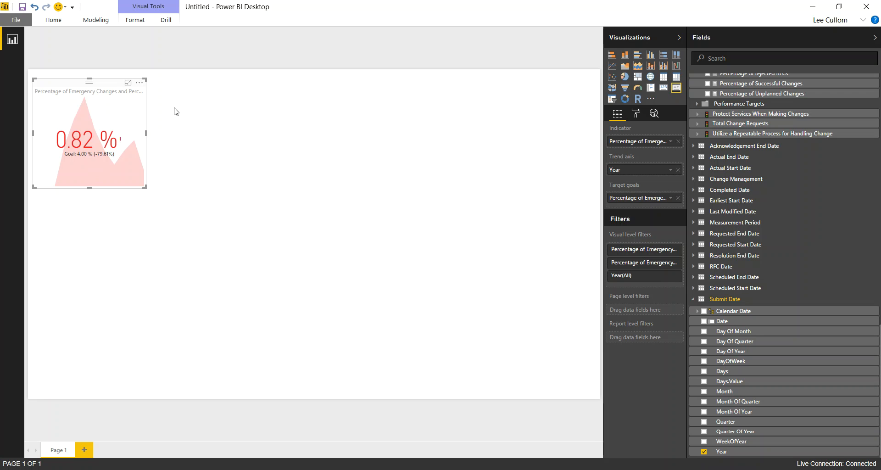
# Add a card visual beside the emergency changes KPI and shorten it to about the KPI's height.
pyautogui.scroll(5, 770, 227)
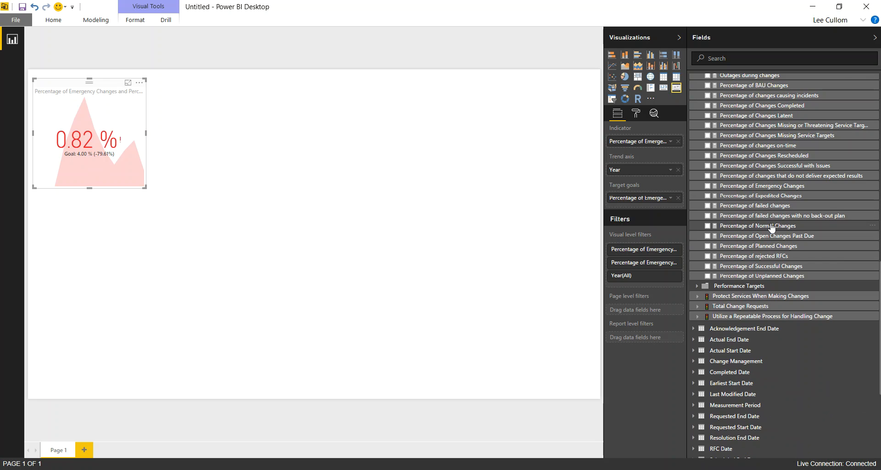
pyautogui.scroll(4, 772, 228)
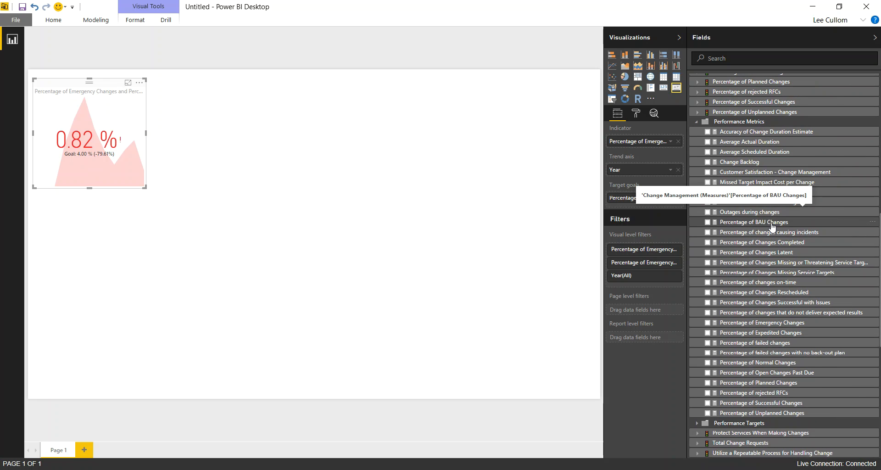
pyautogui.scroll(4, 772, 227)
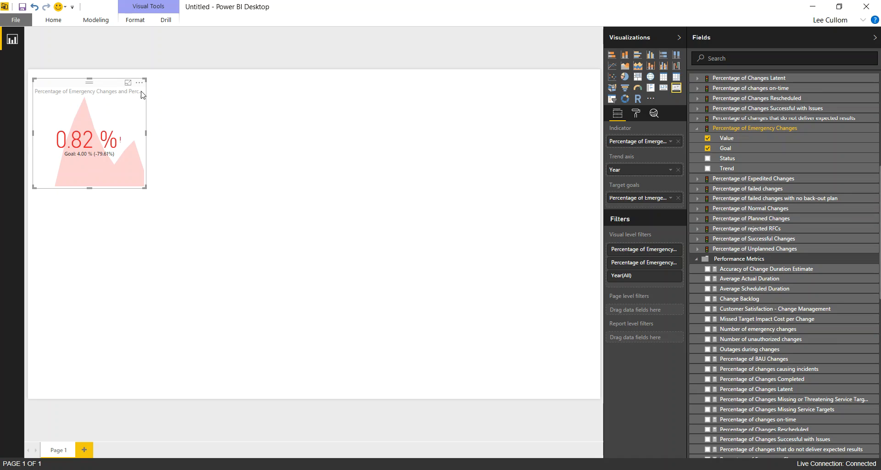
pyautogui.click(230, 129)
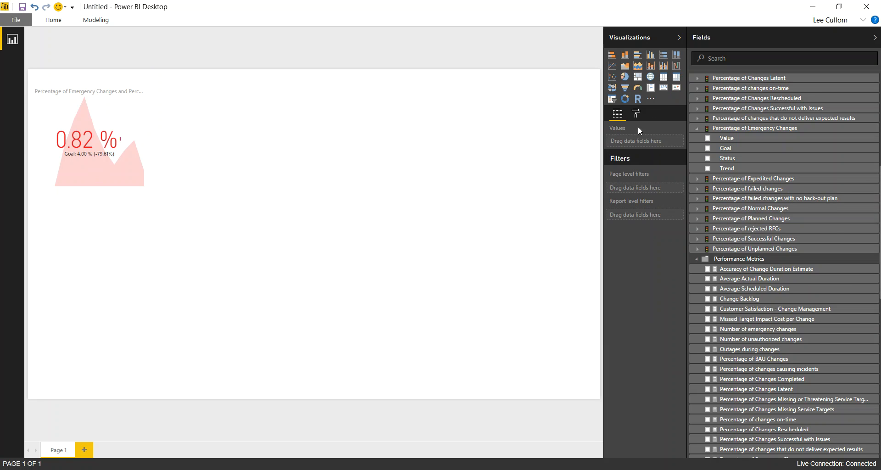
pyautogui.click(664, 94)
pyautogui.moveTo(98, 198); pyautogui.dragTo(241, 84)
pyautogui.moveTo(237, 207); pyautogui.dragTo(239, 182)
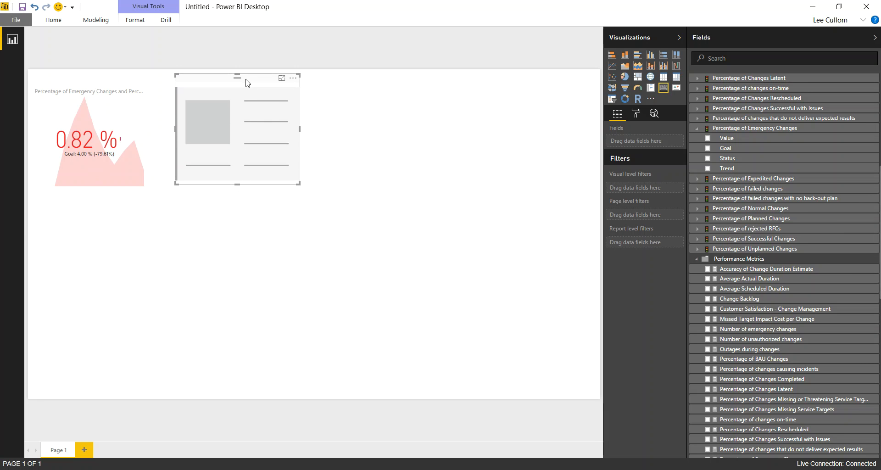
pyautogui.moveTo(247, 83); pyautogui.dragTo(243, 86)
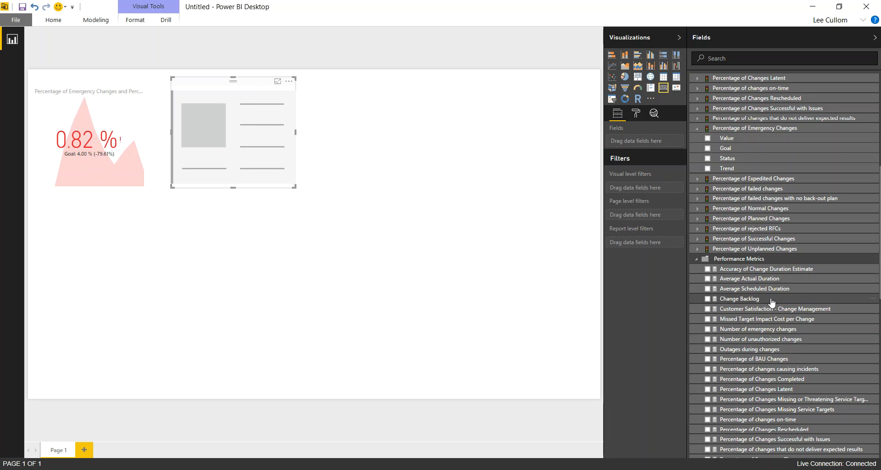
# Show the Value of Total Change Requests in the new card.
pyautogui.scroll(-4, 767, 256)
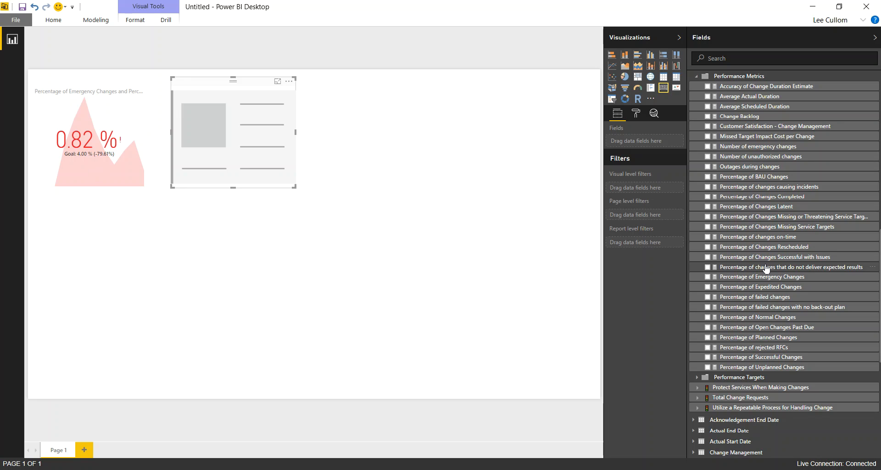
pyautogui.click(697, 397)
pyautogui.click(707, 408)
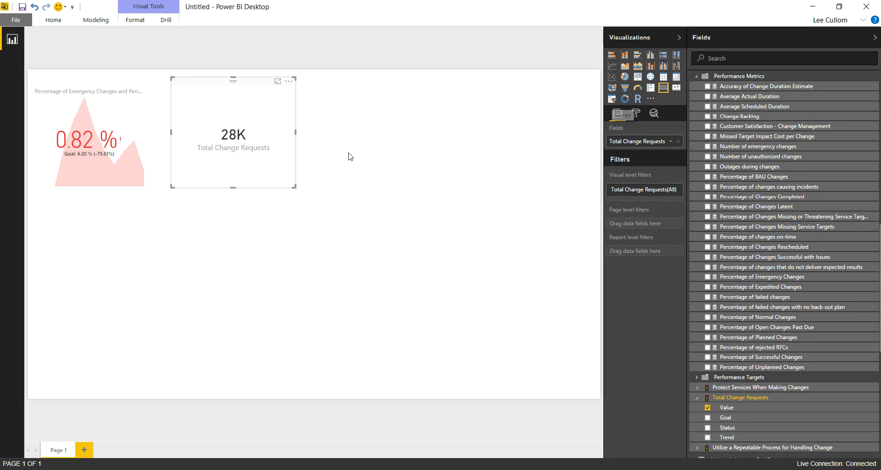
# Add another card beside the Total Change Requests card, showing the Change Backlog performance metric, and shorten it to about the same height.
pyautogui.click(402, 141)
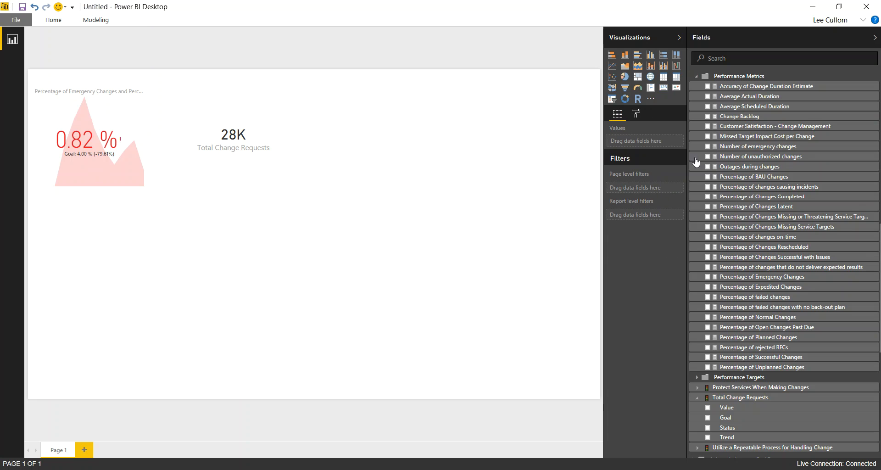
pyautogui.scroll(5, 748, 183)
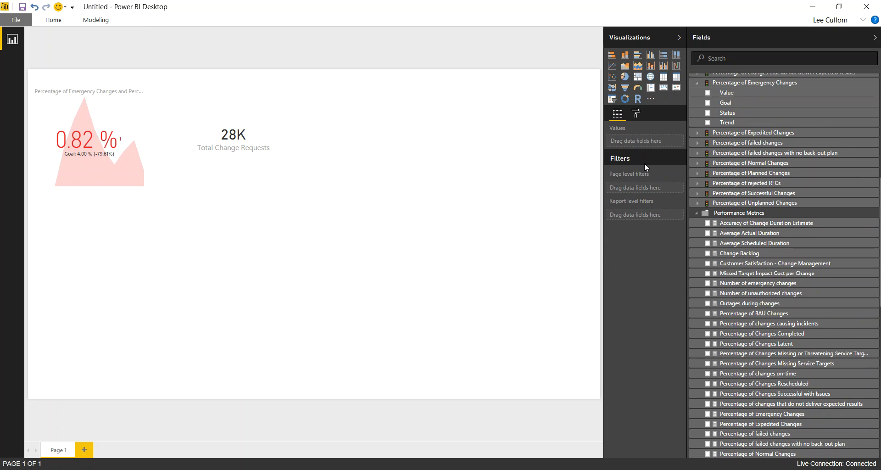
pyautogui.click(662, 89)
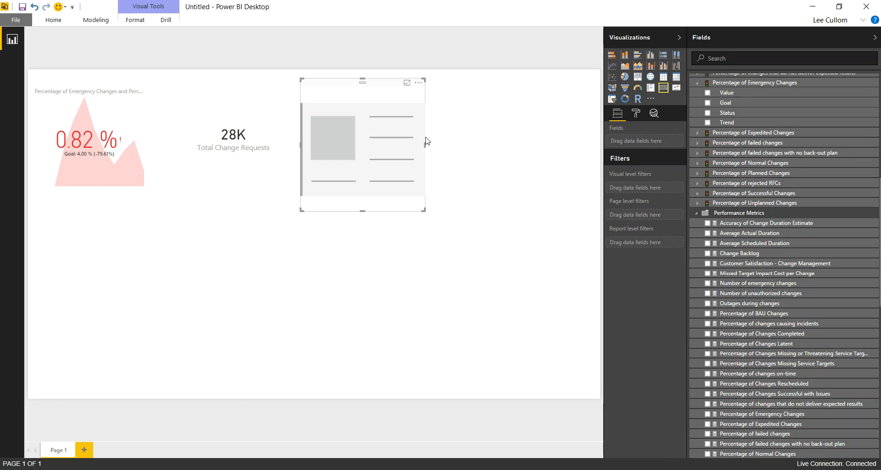
pyautogui.moveTo(362, 209); pyautogui.dragTo(363, 196)
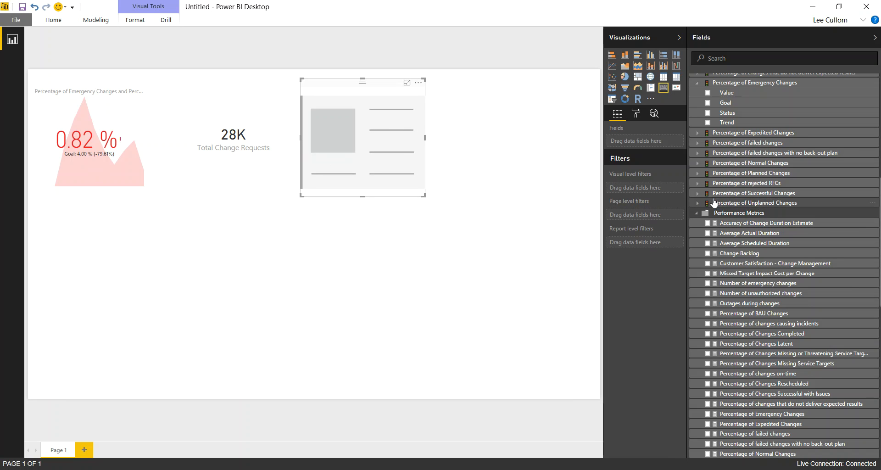
pyautogui.click(707, 254)
pyautogui.scroll(2, 734, 227)
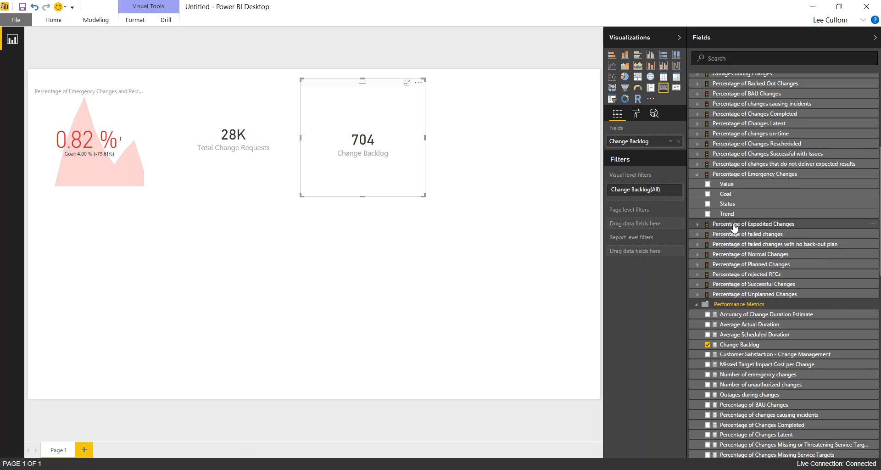
pyautogui.scroll(5, 734, 227)
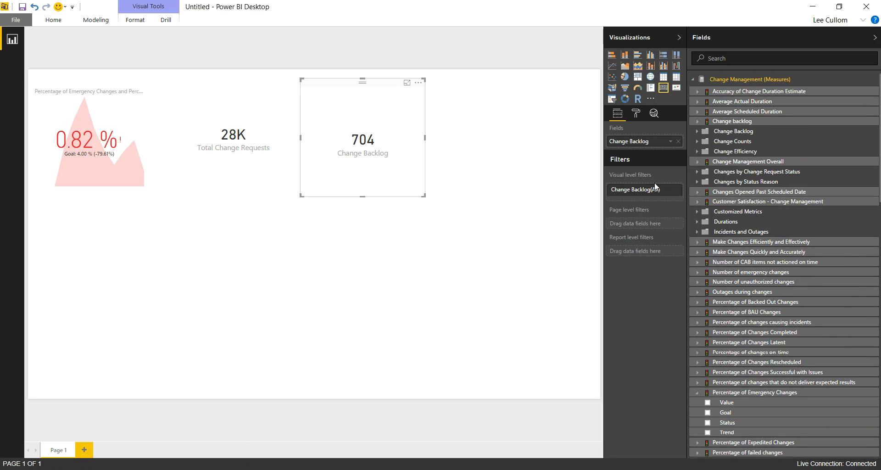
pyautogui.click(697, 132)
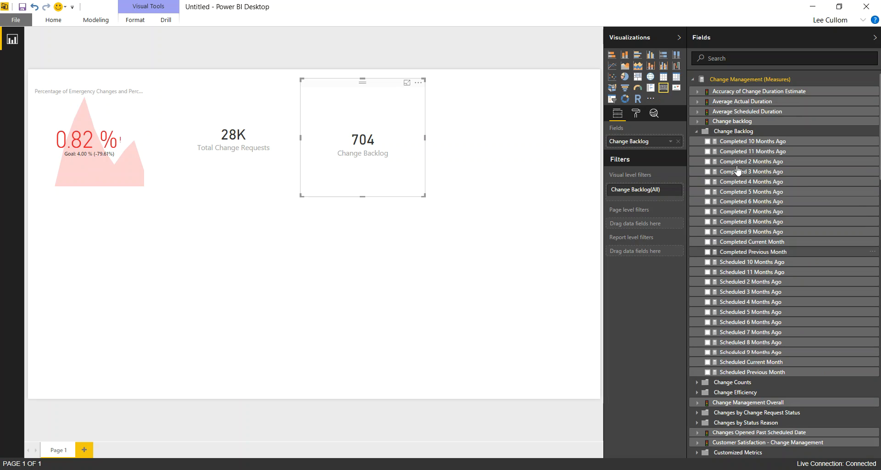
pyautogui.click(698, 132)
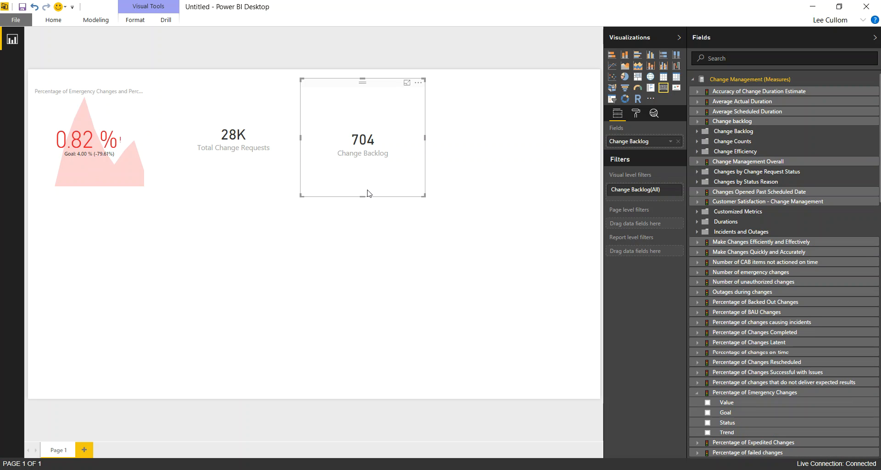
pyautogui.moveTo(362, 199); pyautogui.dragTo(363, 192)
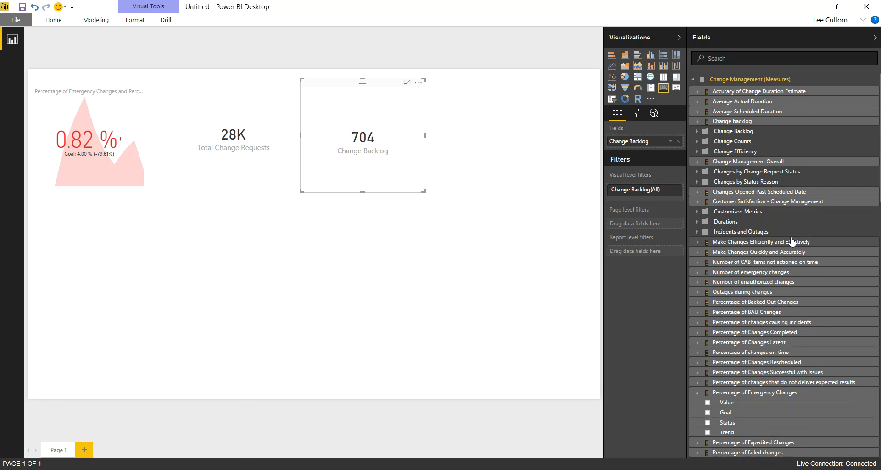
# Expand Percentage of Successful Changes in the Change Management measures to list its Value, Goal, Status and Trend.
pyautogui.scroll(-3, 792, 239)
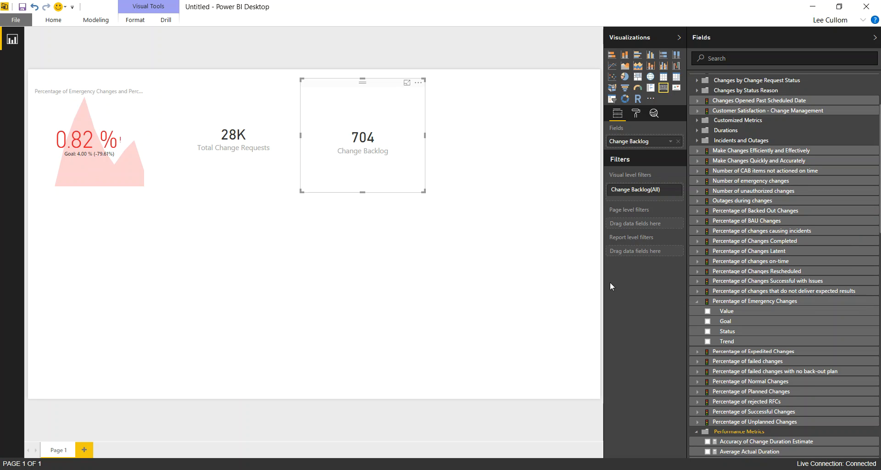
pyautogui.click(698, 411)
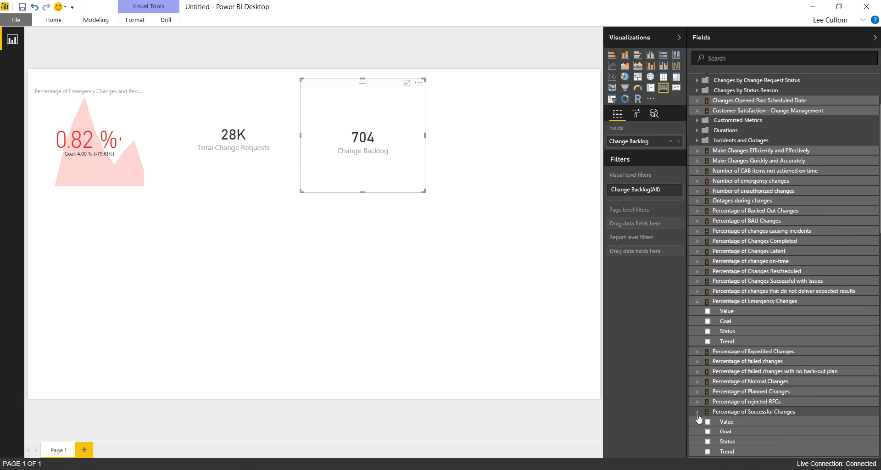
pyautogui.scroll(-1, 713, 370)
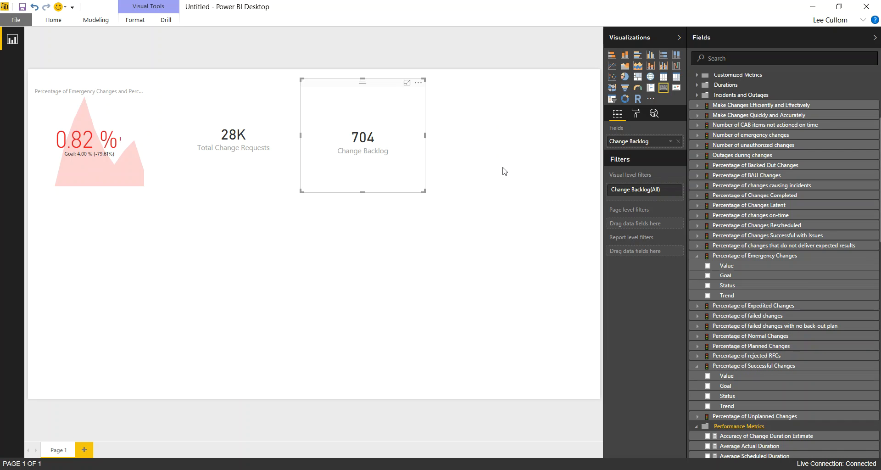
pyautogui.click(678, 90)
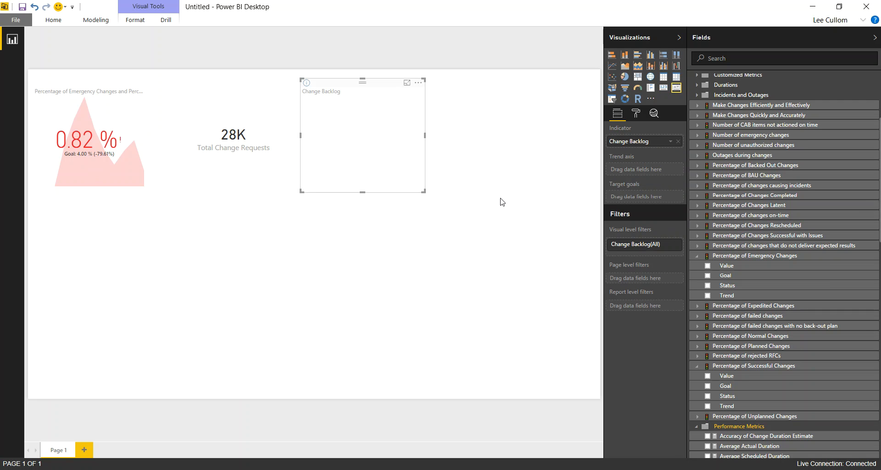
pyautogui.hotkey('ctrl', 'z')
pyautogui.click(506, 142)
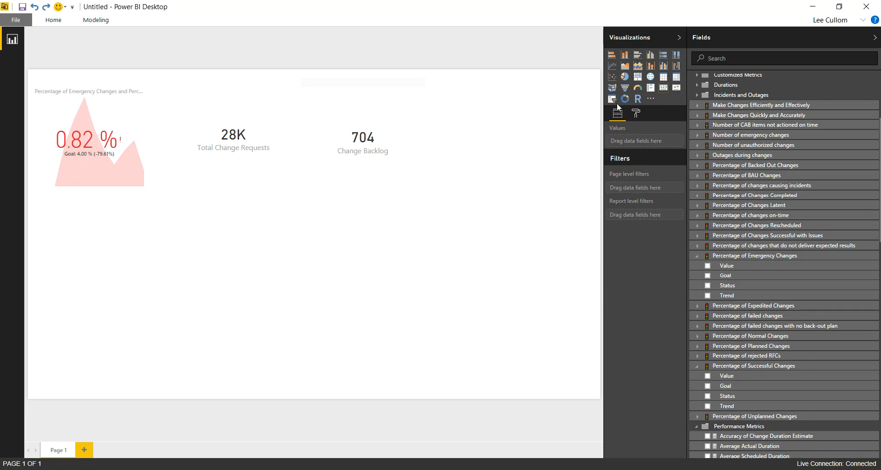
# Add a second KPI visual, place it beside the Change Backlog card in line with the other visuals, and reduce its height.
pyautogui.click(677, 88)
pyautogui.moveTo(95, 194); pyautogui.dragTo(95, 195)
pyautogui.click(273, 179)
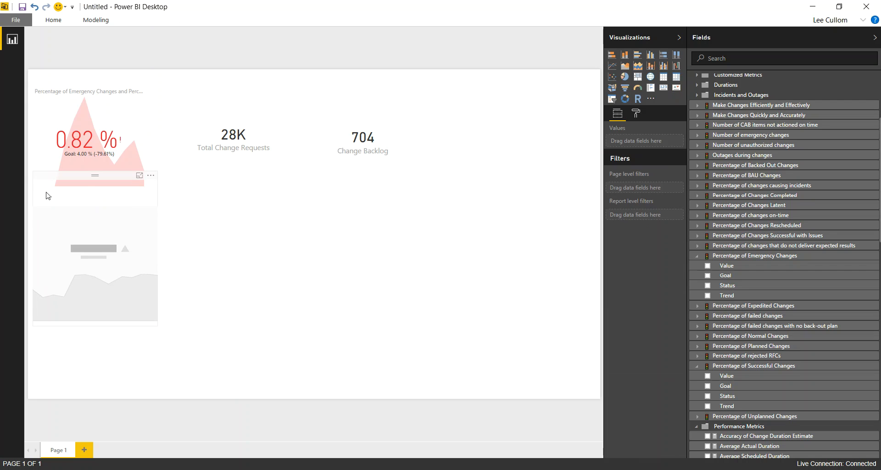
pyautogui.moveTo(97, 180); pyautogui.dragTo(507, 90)
pyautogui.moveTo(506, 236); pyautogui.dragTo(505, 203)
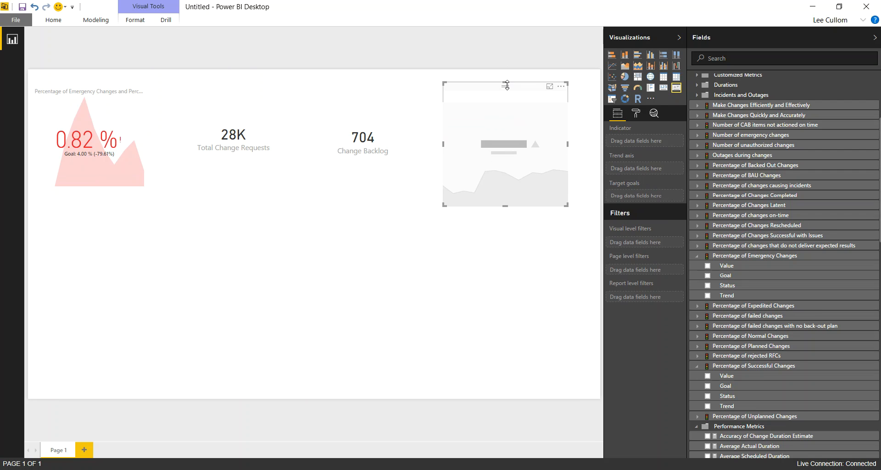
pyautogui.moveTo(508, 90); pyautogui.dragTo(511, 82)
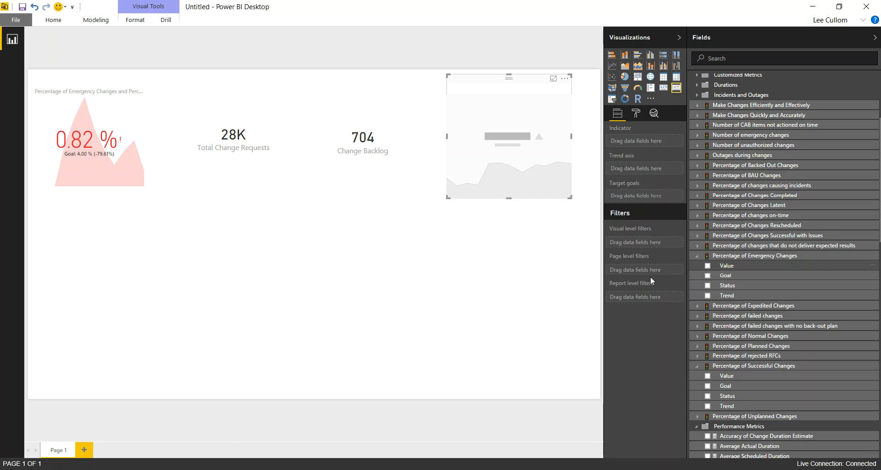
# Fill the second KPI with the Value and Goal of Percentage of Successful Changes, trended by Submit Date Year, and shorten it slightly.
pyautogui.click(708, 377)
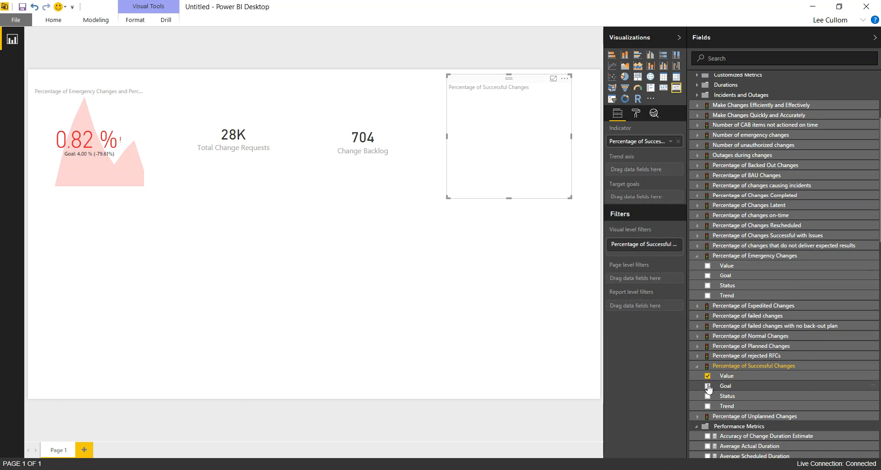
pyautogui.click(707, 386)
pyautogui.scroll(-15, 709, 316)
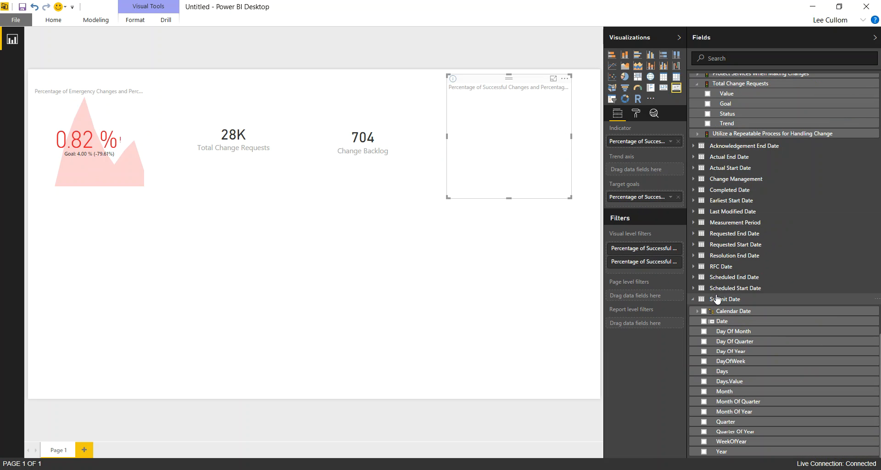
pyautogui.click(704, 451)
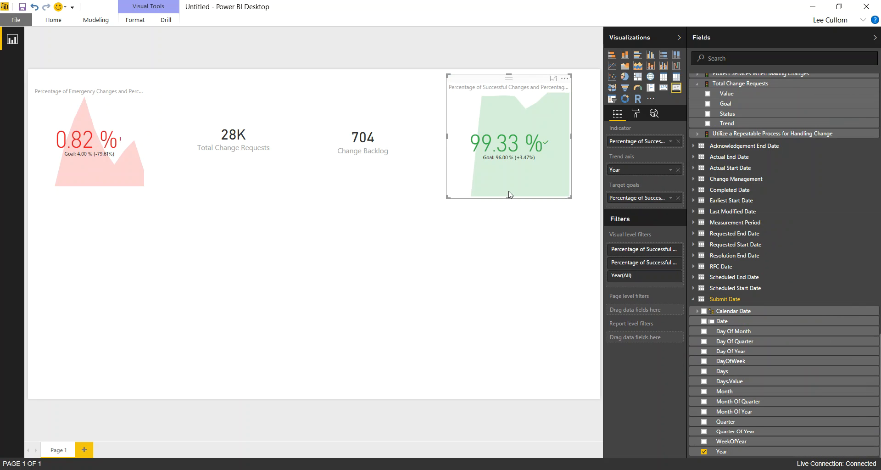
pyautogui.moveTo(508, 199); pyautogui.dragTo(507, 189)
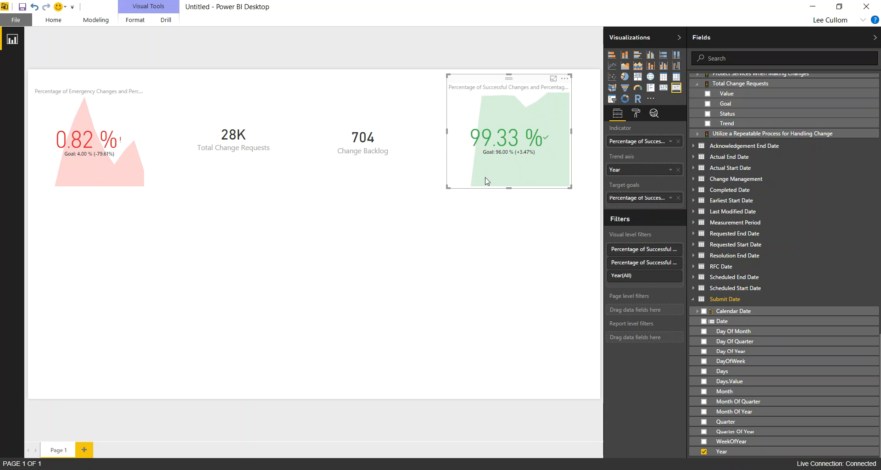
# Shorten the Percentage of Successful Changes KPI slightly.
pyautogui.moveTo(507, 188); pyautogui.dragTo(508, 184)
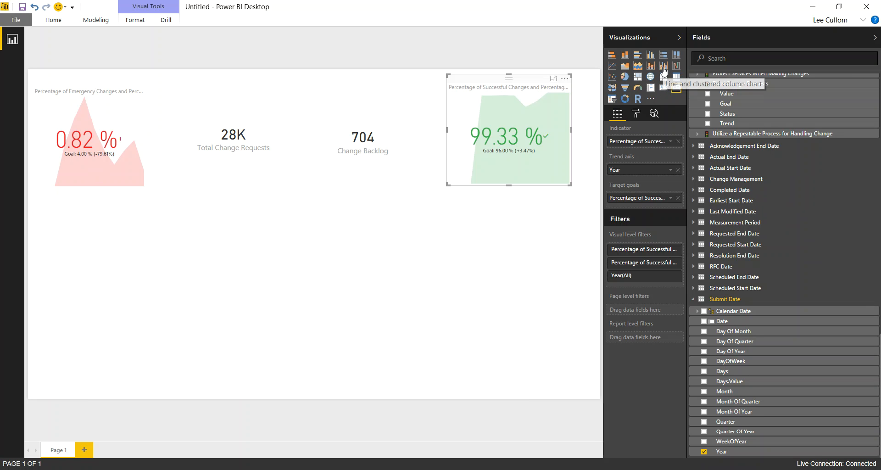
# Add a separate line and clustered column chart below the KPI row, widen it across the page and reduce its height.
pyautogui.click(663, 69)
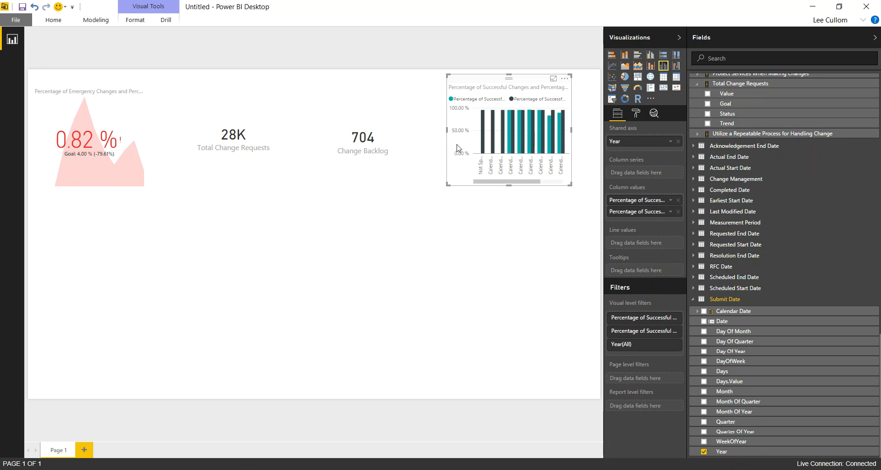
pyautogui.hotkey('ctrl', 'z')
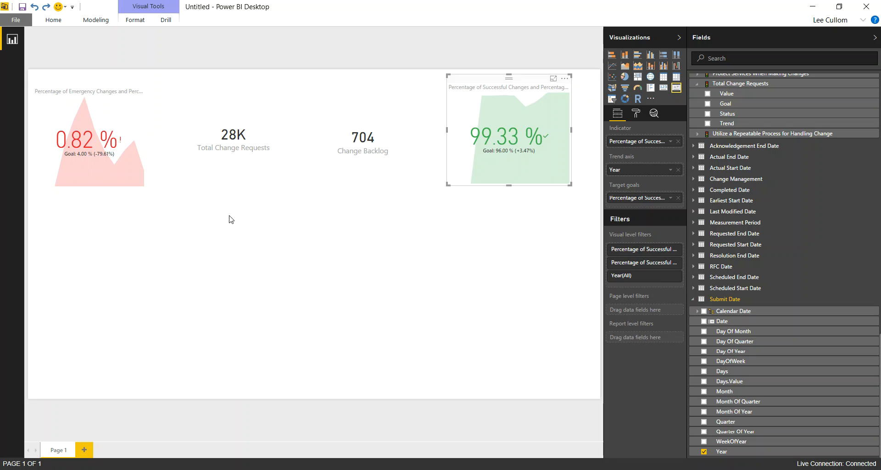
pyautogui.click(230, 219)
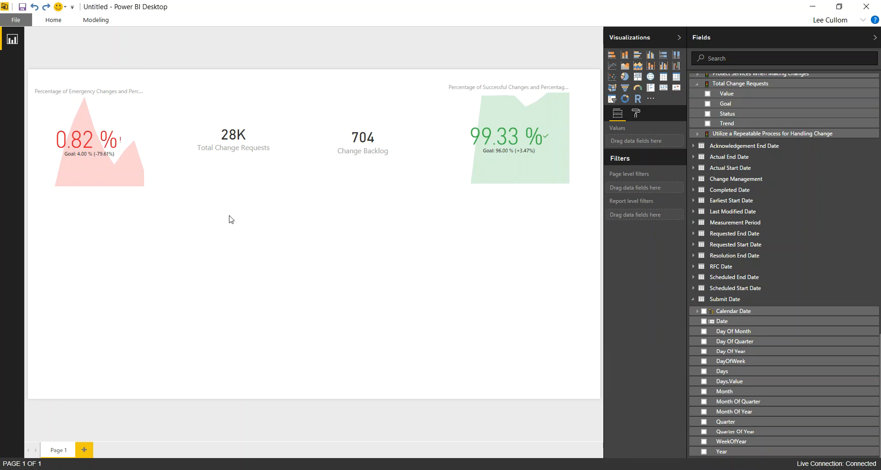
pyautogui.click(664, 68)
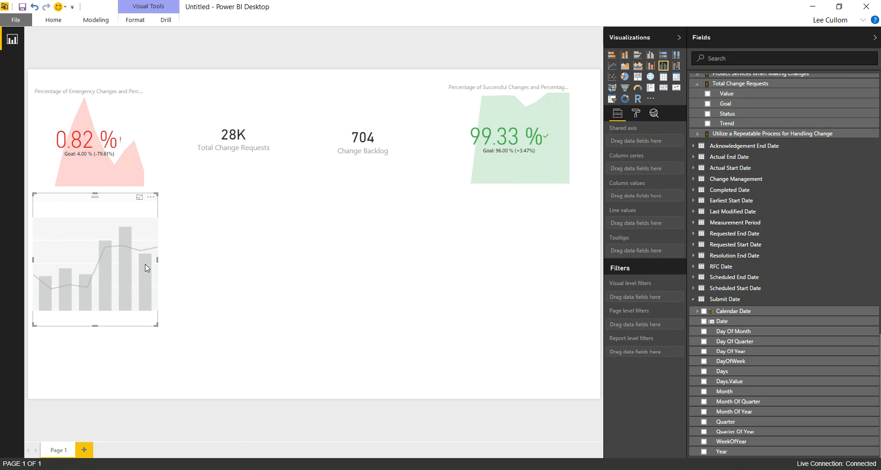
pyautogui.moveTo(157, 259); pyautogui.dragTo(579, 245)
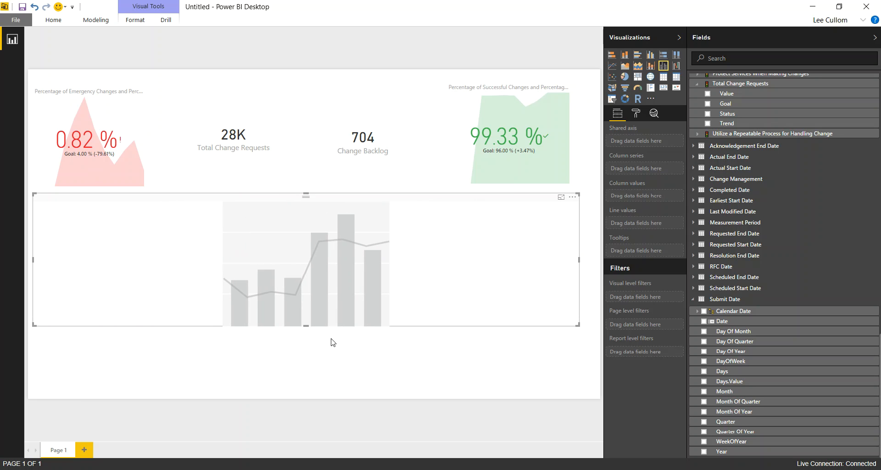
pyautogui.moveTo(306, 323); pyautogui.dragTo(305, 306)
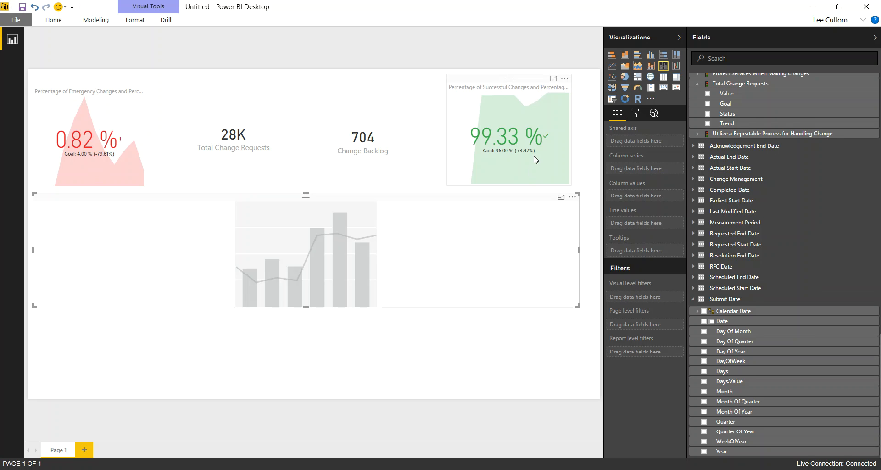
# Search the fields for "changes" and add Changes Closed as the combo chart's column values.
pyautogui.scroll(5, 750, 193)
pyautogui.scroll(4, 744, 193)
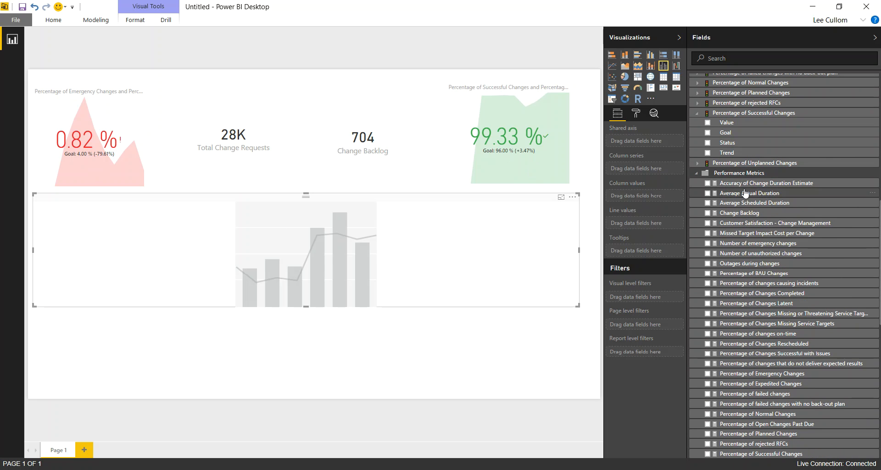
pyautogui.scroll(1, 744, 193)
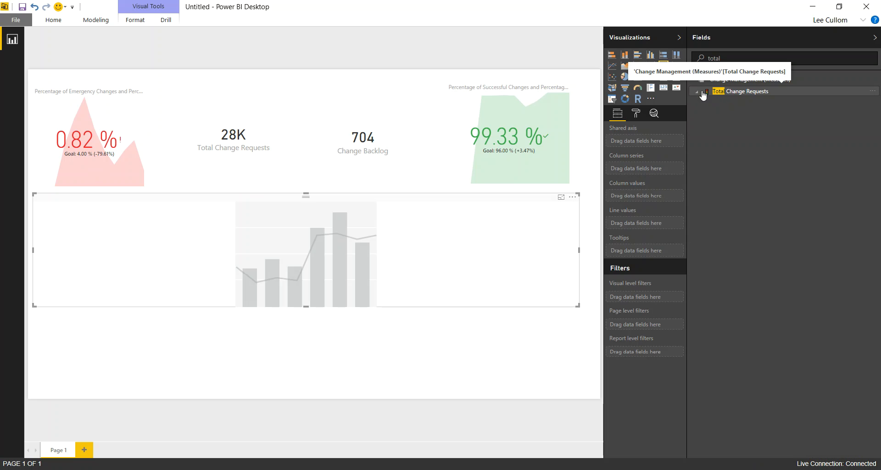
pyautogui.moveTo(735, 59); pyautogui.dragTo(686, 66)
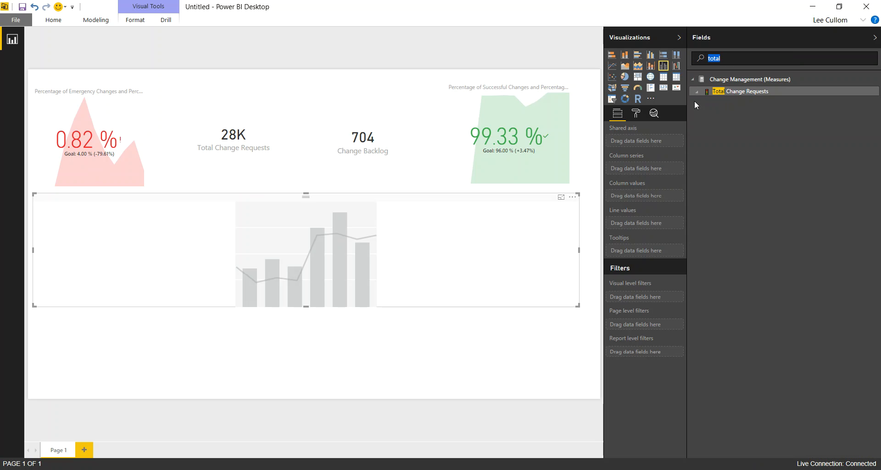
pyautogui.write('changes')
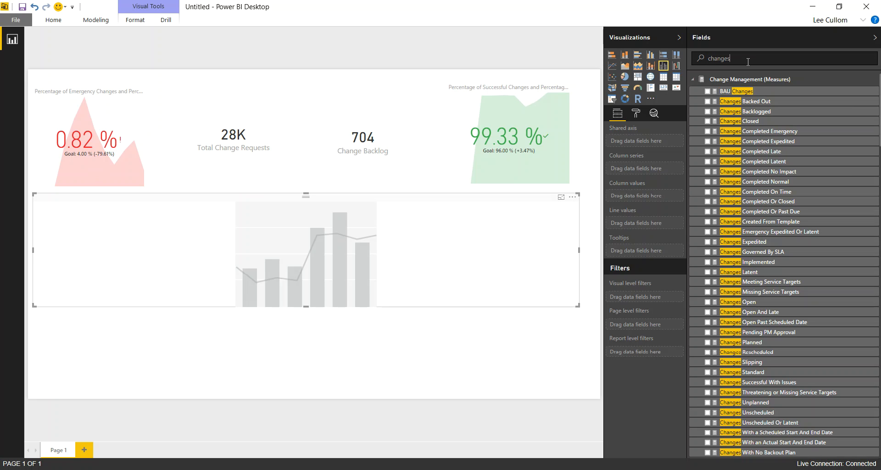
pyautogui.click(707, 122)
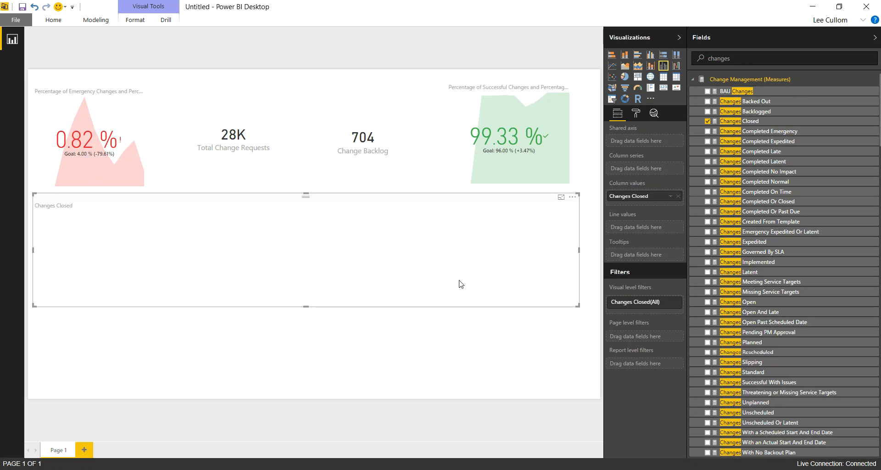
# Clear the field search and set Submit Date Month as the combo chart's shared axis.
pyautogui.click(724, 59)
pyautogui.press('BackSpace')
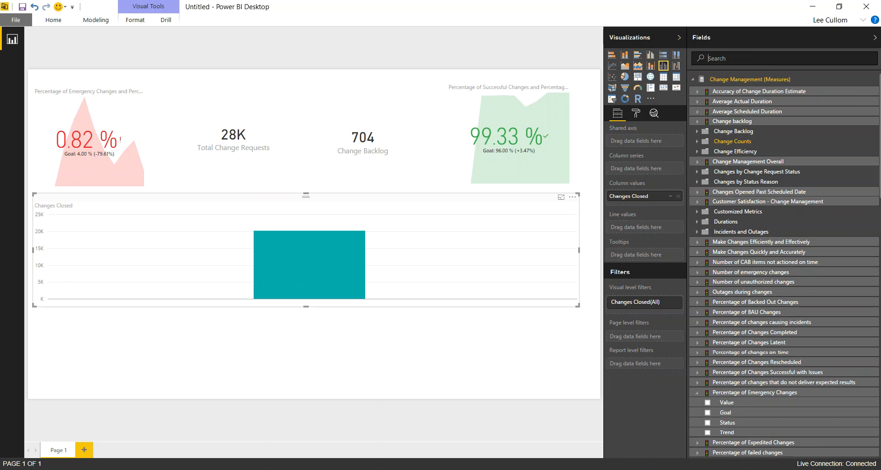
pyautogui.moveTo(880, 143); pyautogui.dragTo(862, 428)
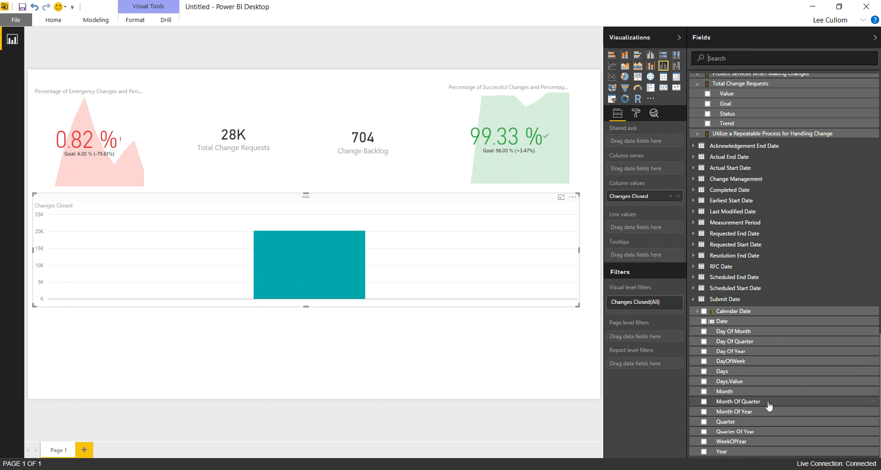
pyautogui.click(704, 391)
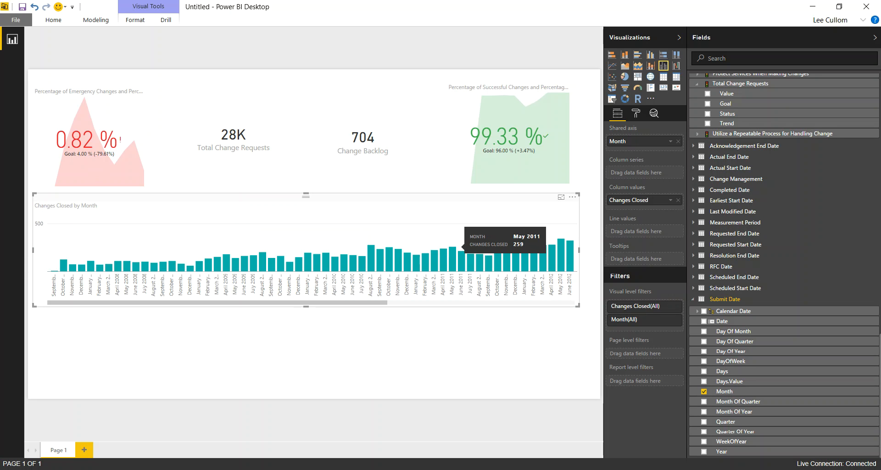
# Add the Percentage of Successful Changes performance metric as the combo chart's line values.
pyautogui.scroll(3, 800, 230)
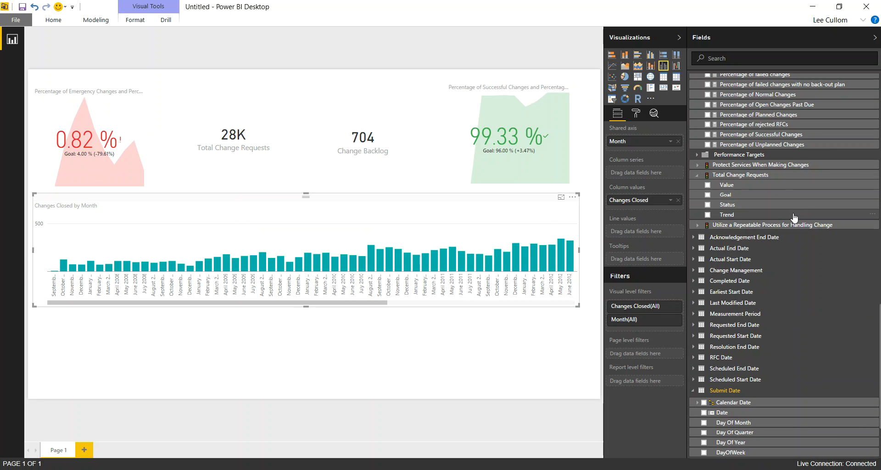
pyautogui.scroll(5, 801, 229)
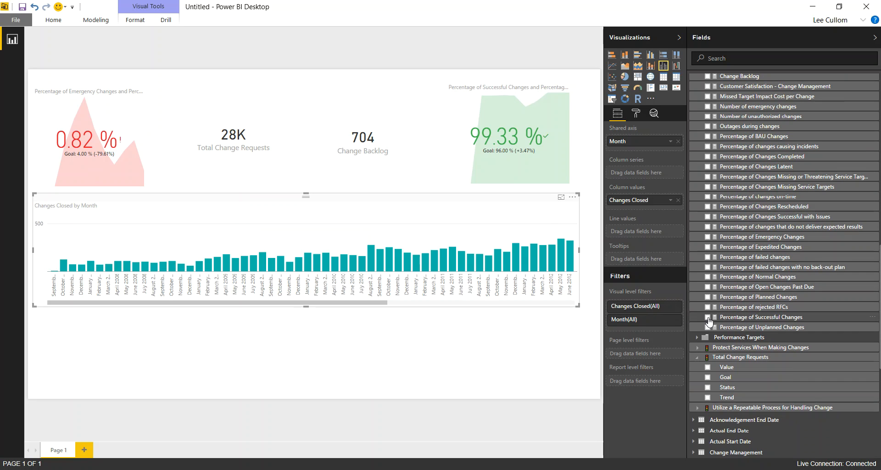
pyautogui.moveTo(757, 322)
pyautogui.mouseDown()
pyautogui.moveTo(716, 270)
pyautogui.moveTo(637, 231)
pyautogui.mouseUp()
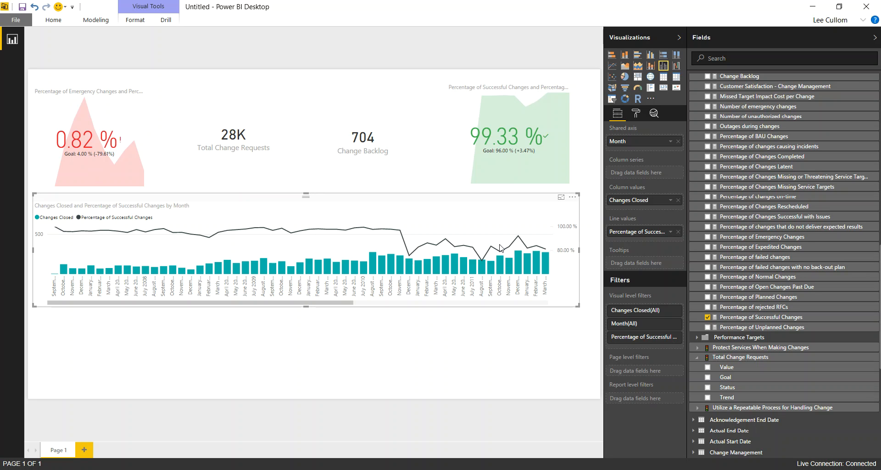
# Add Submit Date Year as a page level filter and limit the page to Calendar 2013.
pyautogui.moveTo(362, 308); pyautogui.dragTo(289, 301)
pyautogui.moveTo(126, 307); pyautogui.dragTo(509, 297)
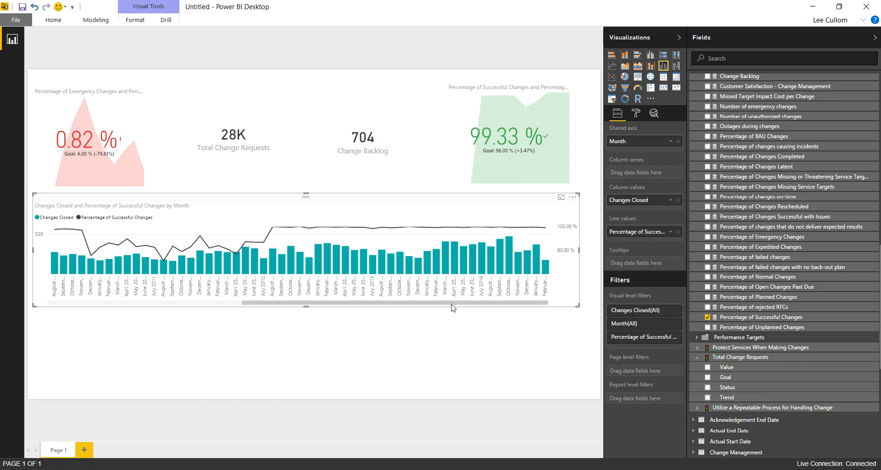
pyautogui.moveTo(451, 304); pyautogui.dragTo(577, 313)
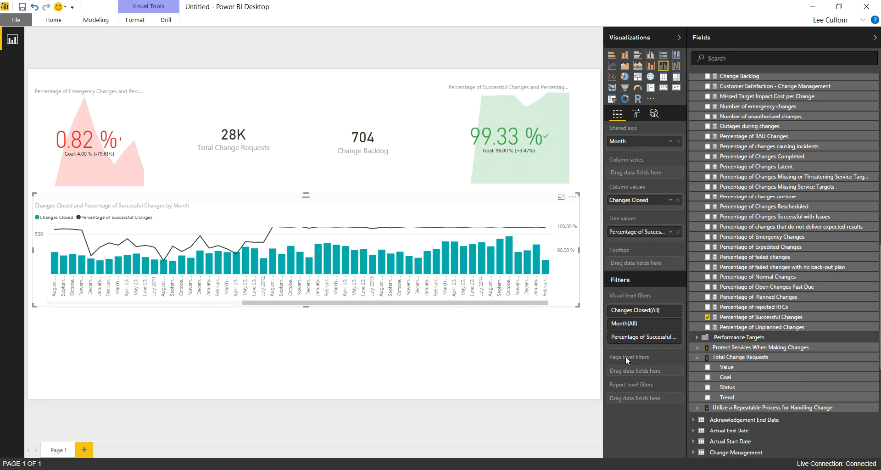
pyautogui.scroll(-5, 757, 314)
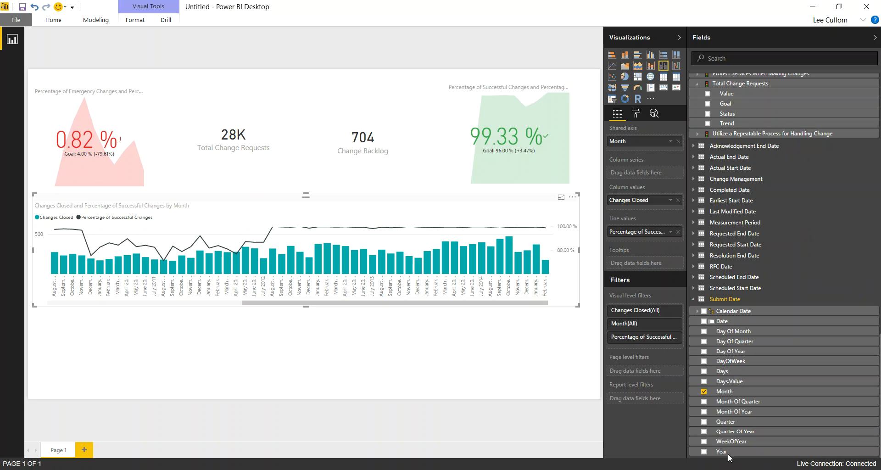
pyautogui.moveTo(722, 451); pyautogui.dragTo(647, 370)
pyautogui.scroll(-5, 664, 394)
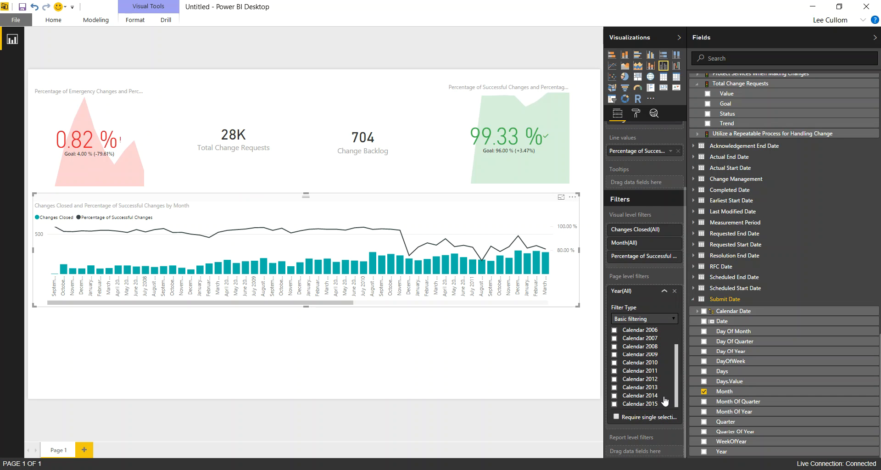
pyautogui.click(614, 387)
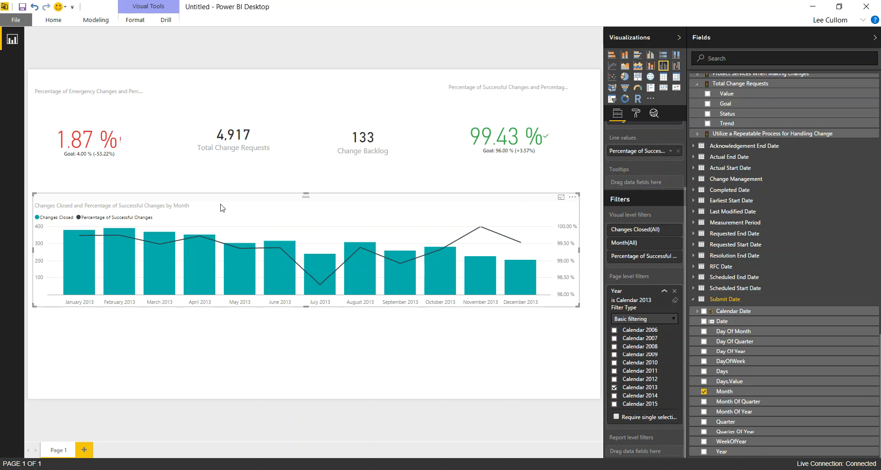
# Cross-filter the page by the August, September and finally June 2013 columns, and shorten the combo chart slightly.
pyautogui.click(360, 272)
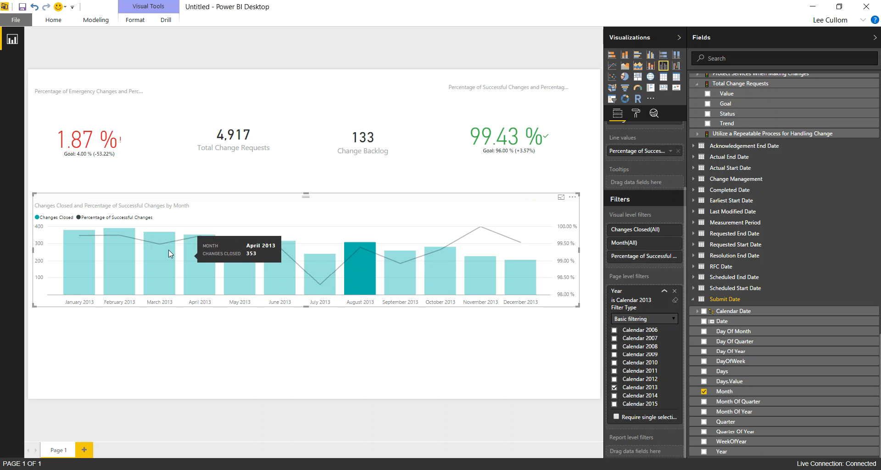
pyautogui.click(397, 281)
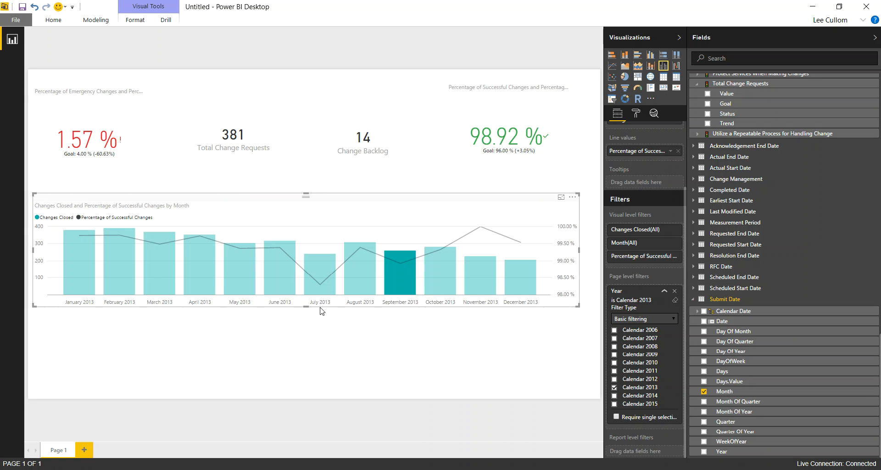
pyautogui.moveTo(305, 305); pyautogui.dragTo(308, 304)
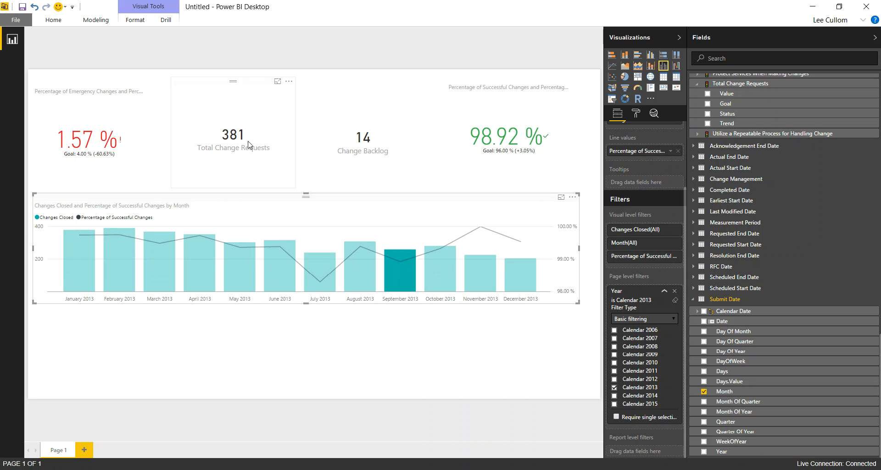
pyautogui.click(270, 273)
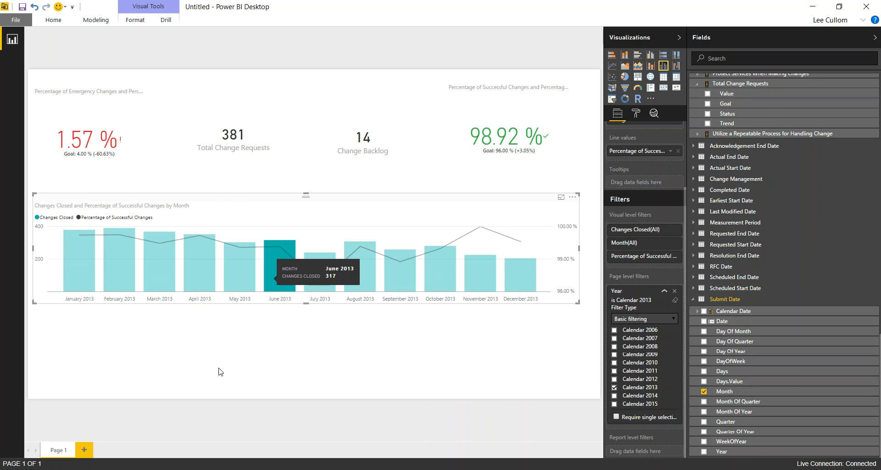
pyautogui.click(192, 353)
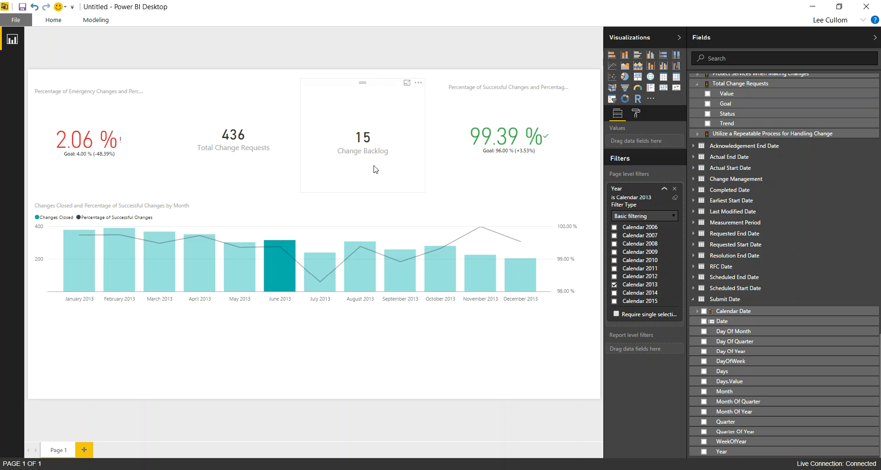
# Add a table visual beneath the combo chart and widen it to about the chart's width.
pyautogui.click(662, 82)
pyautogui.moveTo(142, 119); pyautogui.dragTo(112, 319)
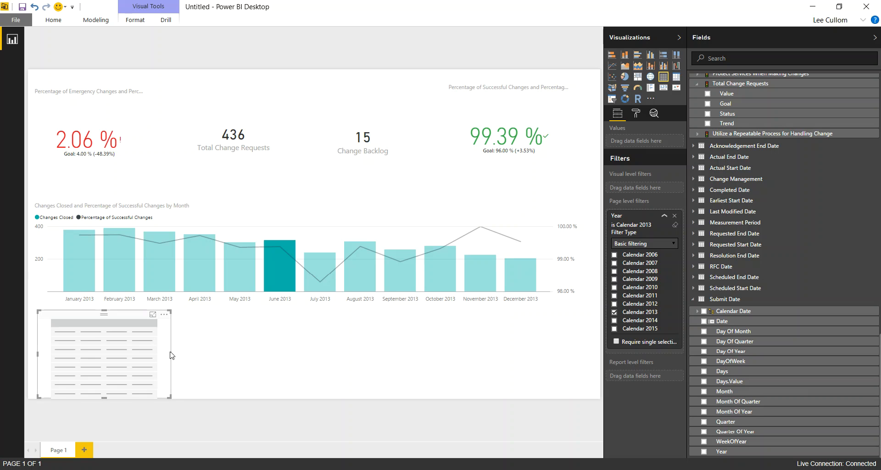
pyautogui.moveTo(170, 353); pyautogui.dragTo(581, 324)
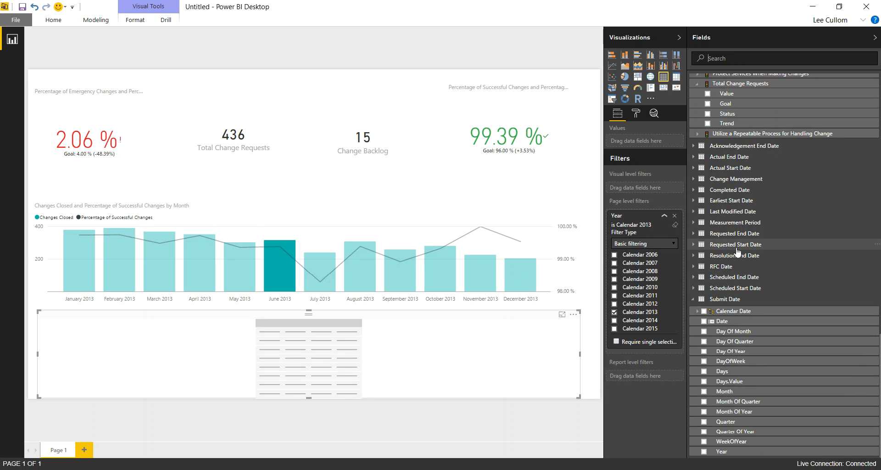
# Fill the table with Date from Submit Date plus Status and Status Reason from Change Management.
pyautogui.moveTo(720, 322); pyautogui.dragTo(388, 358)
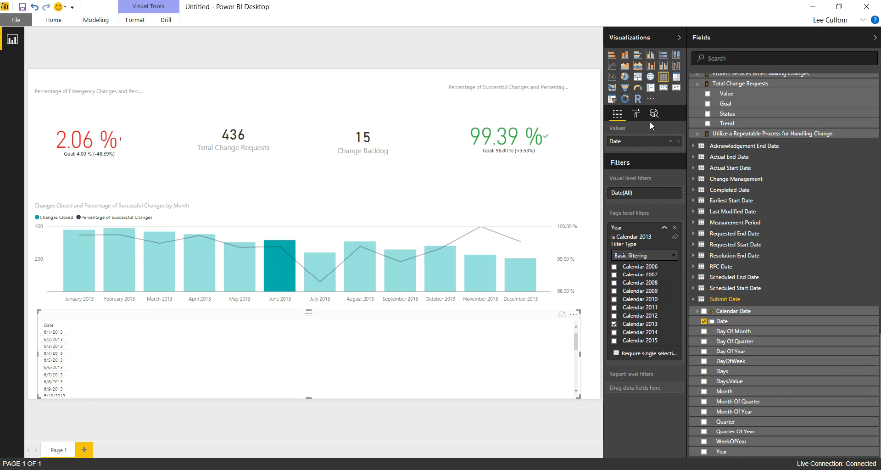
pyautogui.click(727, 58)
pyautogui.write('statu')
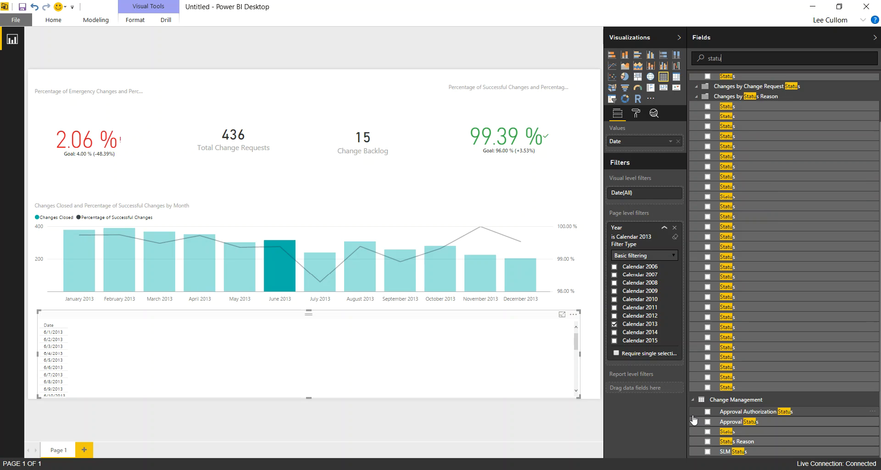
pyautogui.click(707, 431)
pyautogui.click(707, 441)
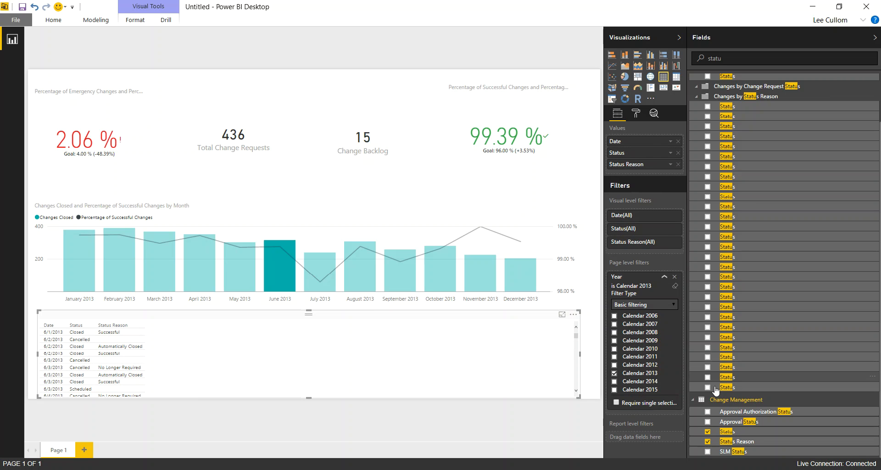
# Search the fields for "prio" and add the Change Management Priority field to the table.
pyautogui.moveTo(733, 57); pyautogui.dragTo(629, 52)
pyautogui.write('prio')
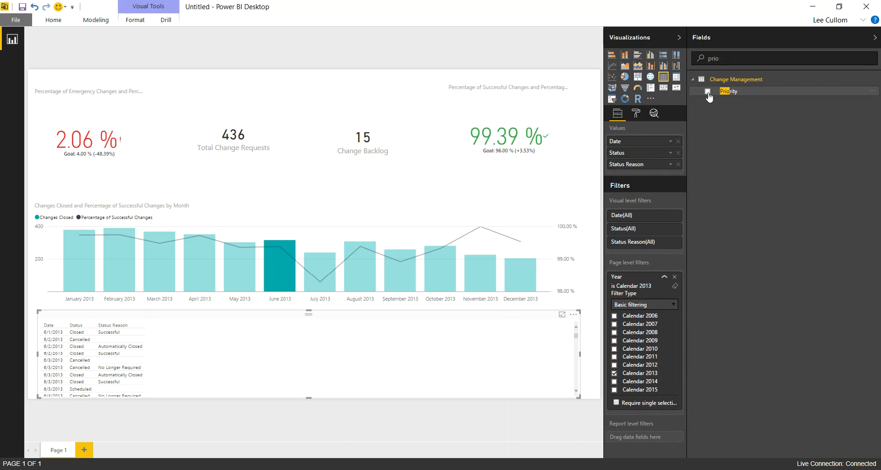
pyautogui.click(707, 92)
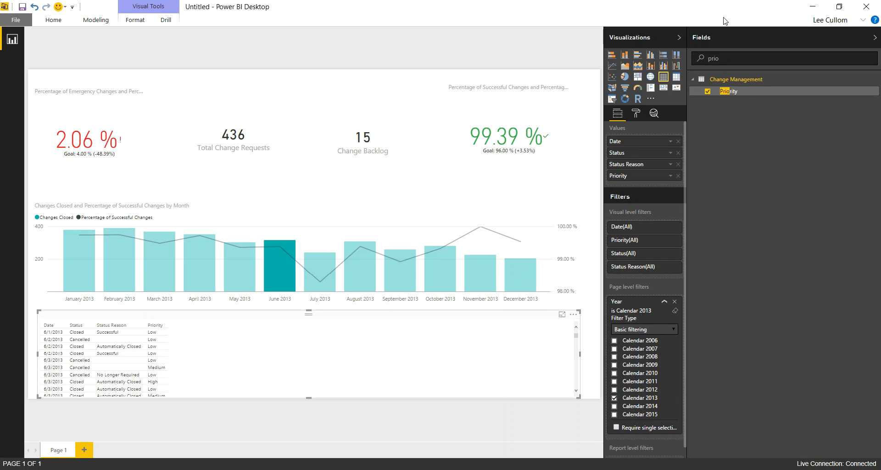
# Cross-filter the page by the April and then the June 2013 column, and narrow the detail table to fit its four columns.
pyautogui.click(194, 273)
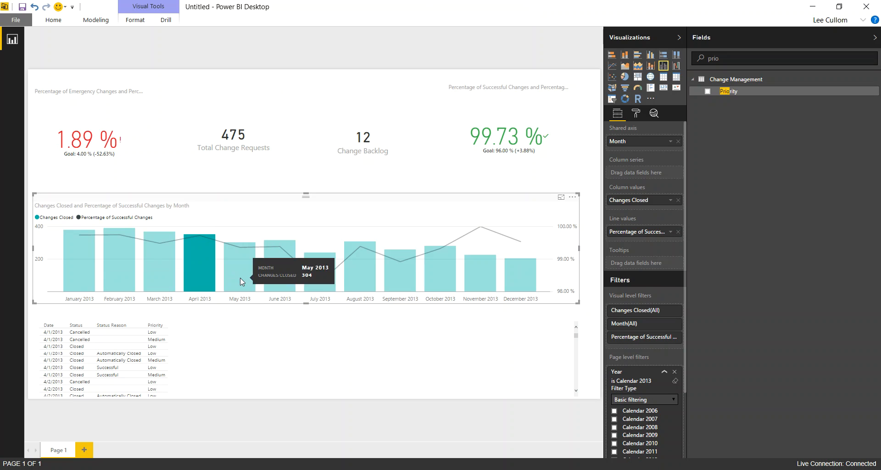
pyautogui.click(274, 274)
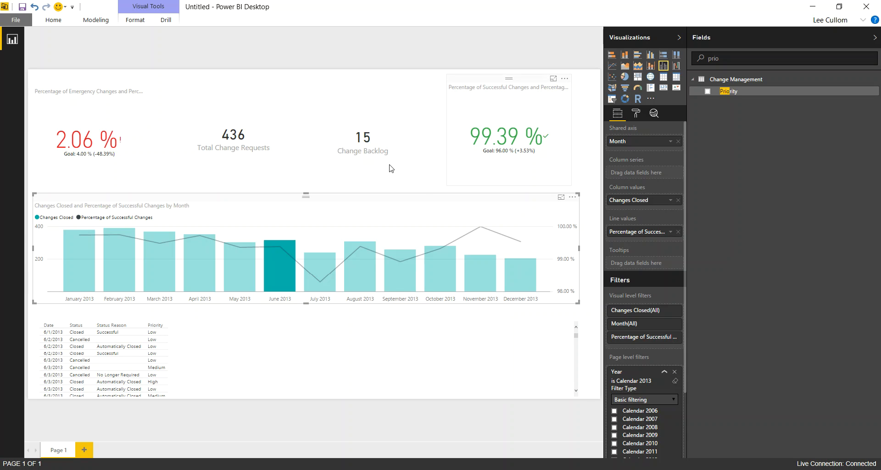
pyautogui.click(556, 351)
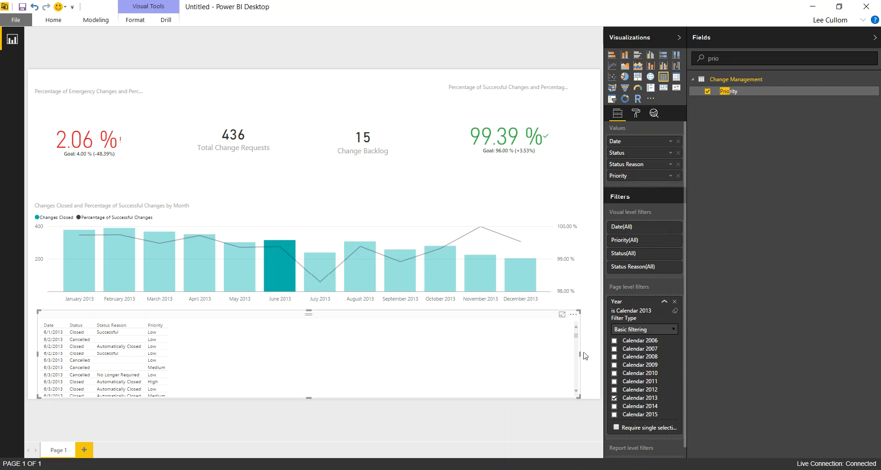
pyautogui.moveTo(579, 353); pyautogui.dragTo(189, 354)
pyautogui.click(340, 346)
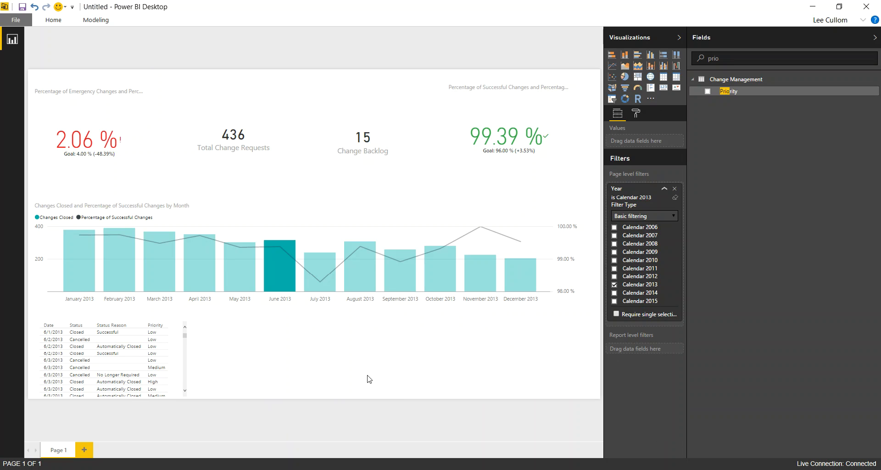
# Add a treemap beneath the combo chart, beside the detail table, and widen it to the chart's outer edge.
pyautogui.click(637, 77)
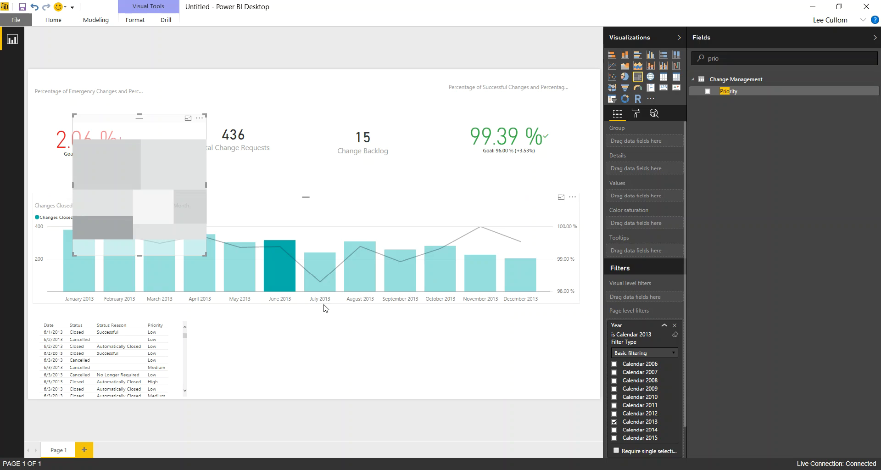
pyautogui.moveTo(259, 198); pyautogui.dragTo(304, 286)
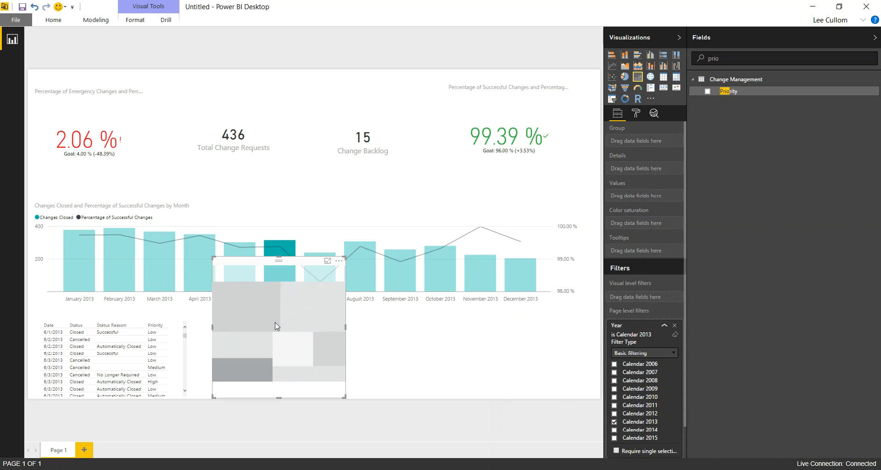
pyautogui.moveTo(281, 258); pyautogui.dragTo(281, 310)
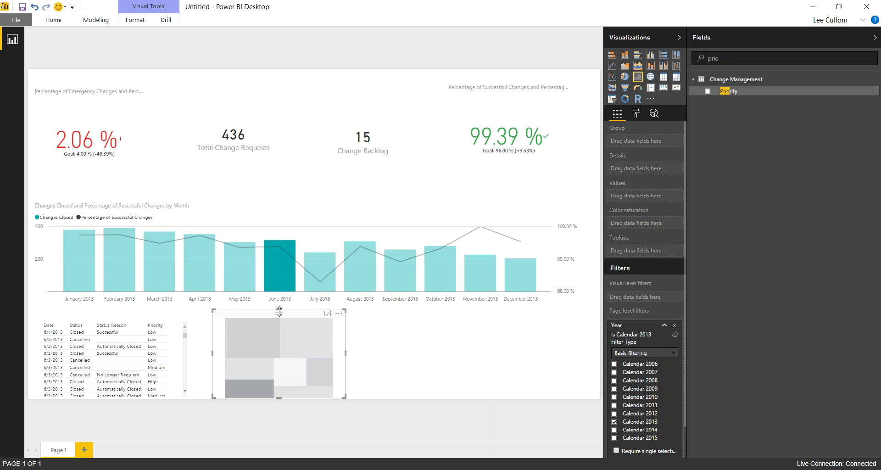
pyautogui.moveTo(346, 354); pyautogui.dragTo(580, 334)
# Clear the "prio" field search and search the fields for "changes" instead.
pyautogui.press('BackSpace')
pyautogui.press('BackSpace')
pyautogui.press('BackSpace')
pyautogui.press('BackSpace')
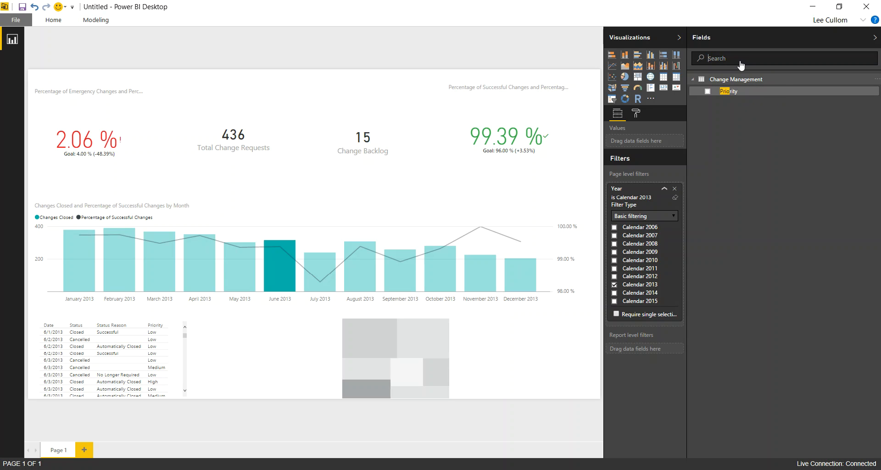
pyautogui.write('c')
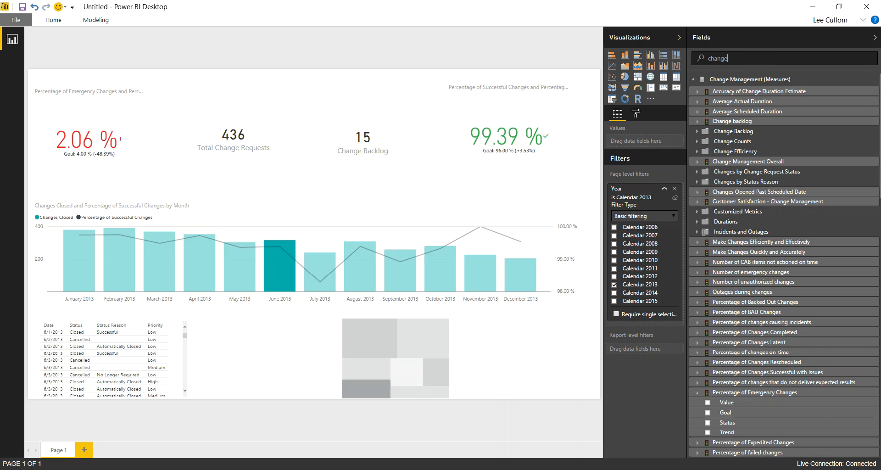
pyautogui.write('hanges')
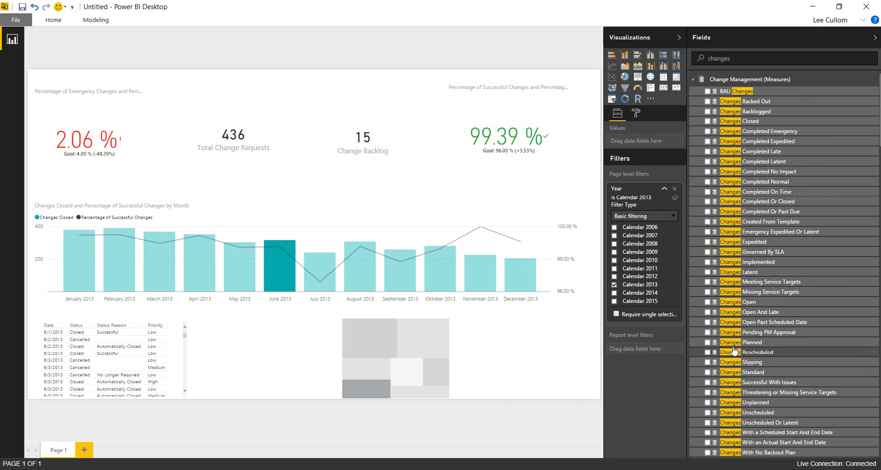
pyautogui.scroll(-3, 690, 359)
pyautogui.scroll(3, 690, 341)
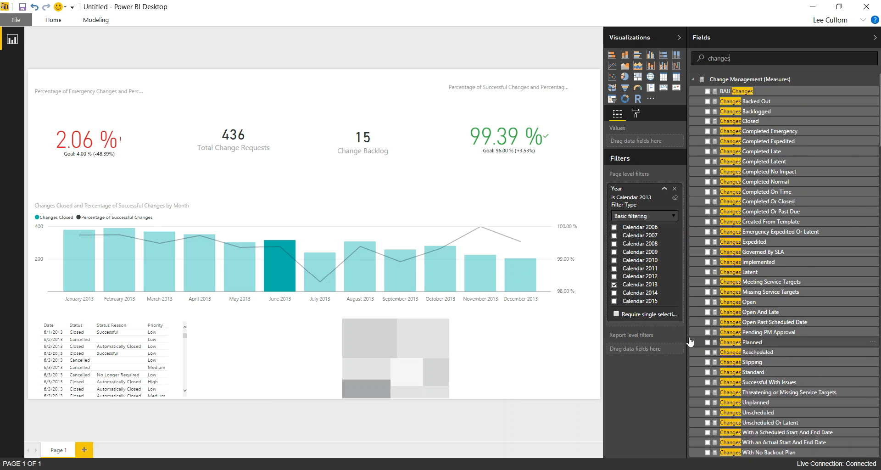
# Delete the stray Changes Closed column chart and add the Changes Closed measure as the treemap's values.
pyautogui.click(708, 122)
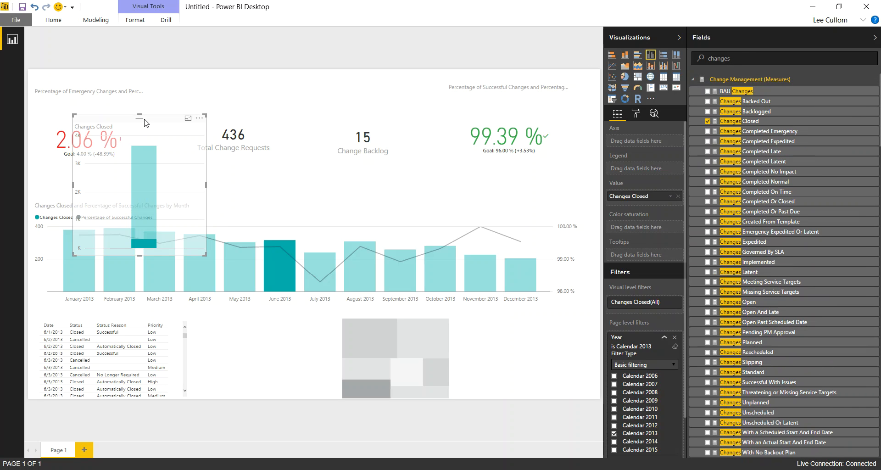
pyautogui.press('Delete')
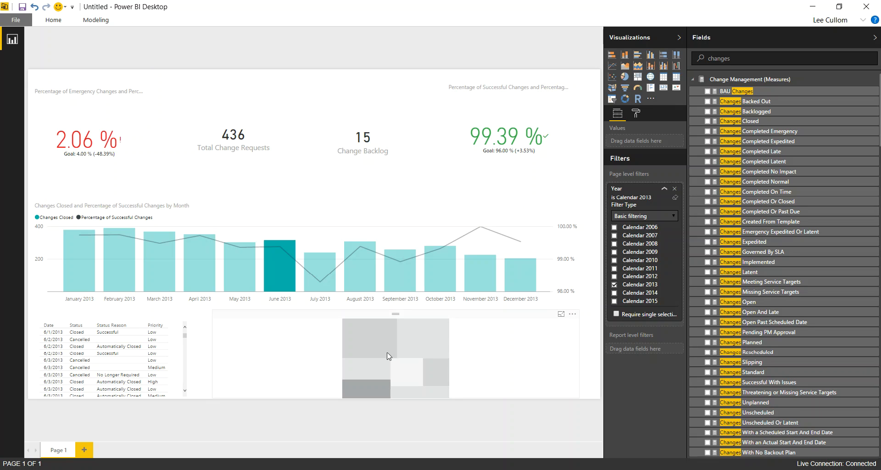
pyautogui.click(505, 354)
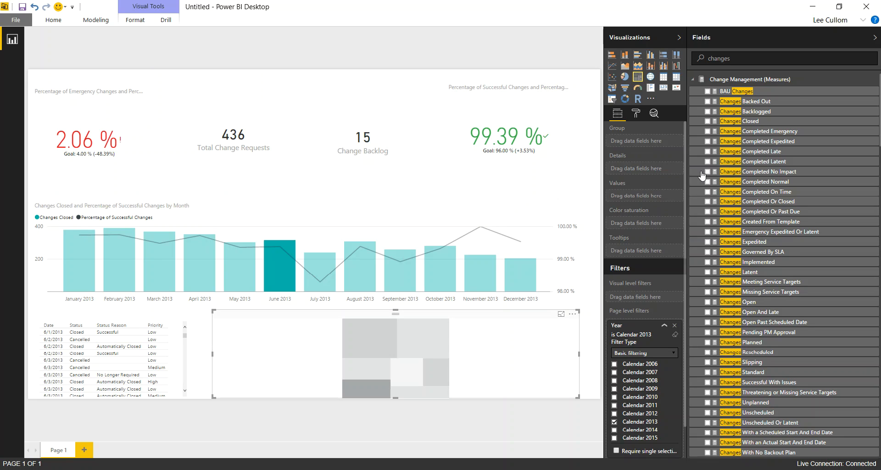
pyautogui.click(708, 121)
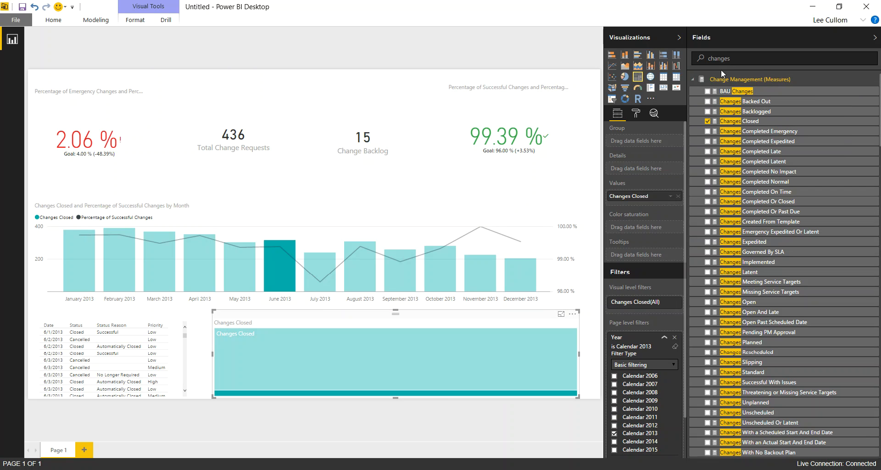
# Clear the field search, group the treemap by Priority from Change Management's Change Request Information, and widen the treemap slightly.
pyautogui.moveTo(732, 60); pyautogui.dragTo(642, 72)
pyautogui.press('BackSpace')
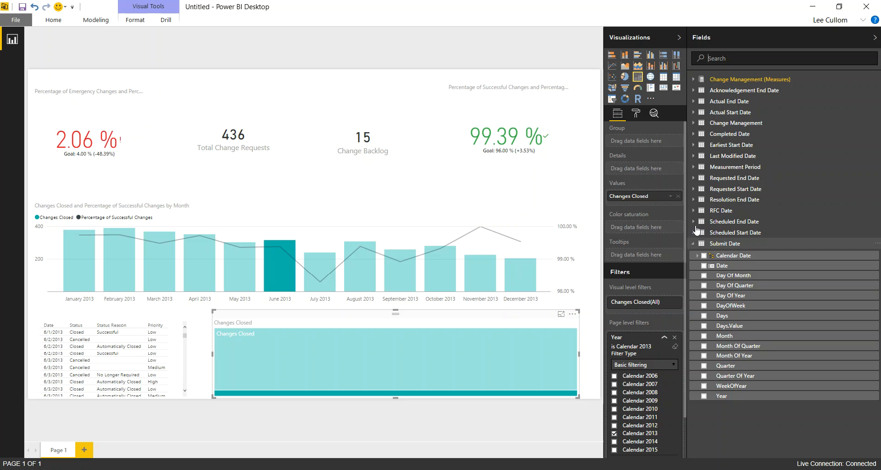
pyautogui.click(697, 125)
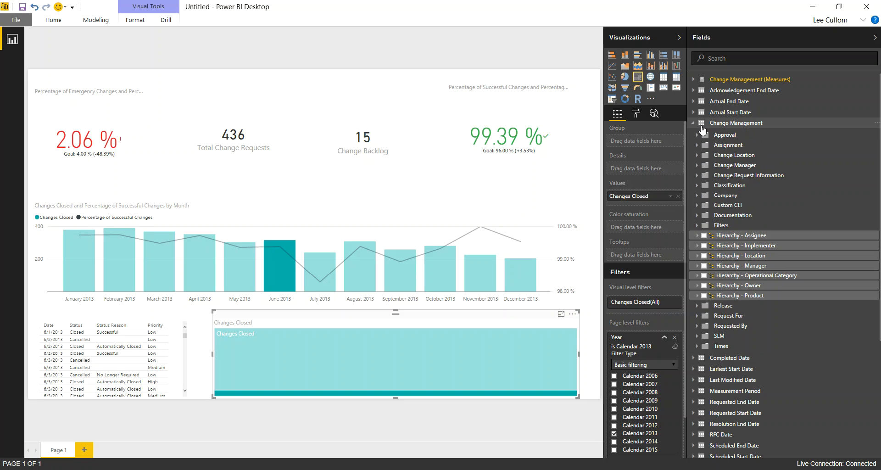
pyautogui.click(695, 176)
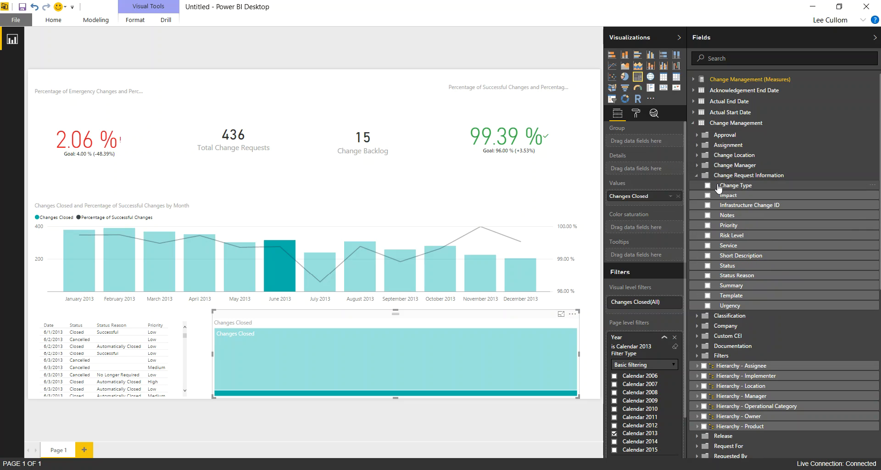
pyautogui.click(707, 225)
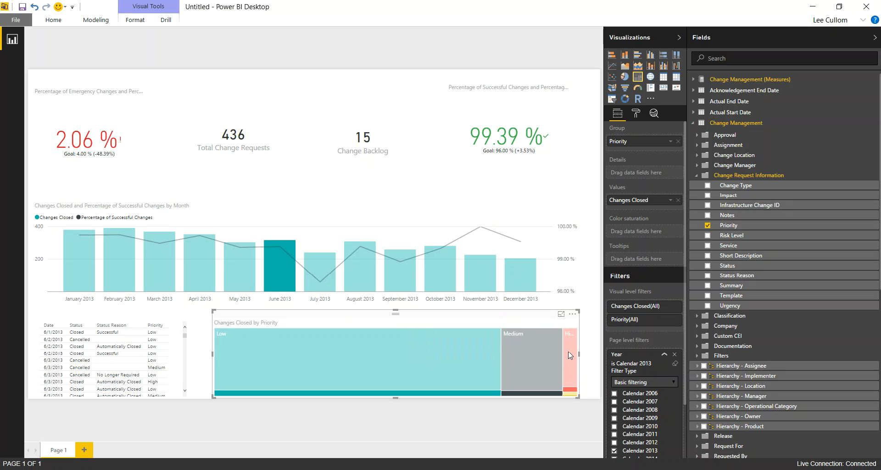
pyautogui.moveTo(579, 357); pyautogui.dragTo(592, 357)
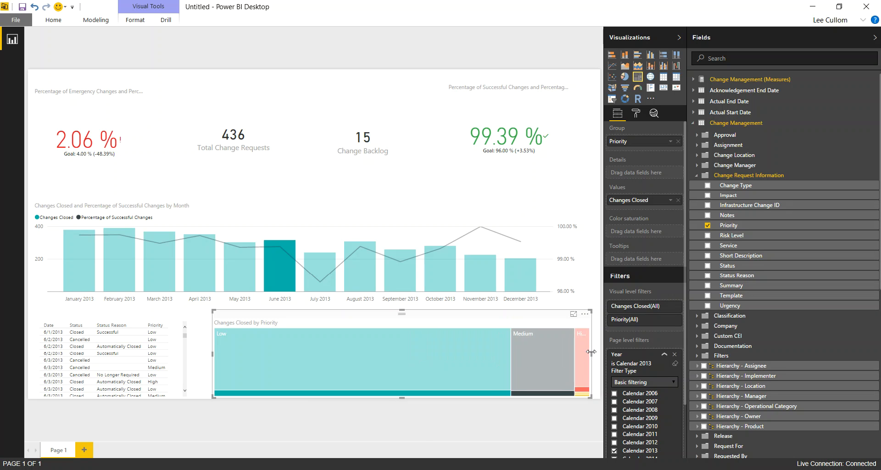
# Cross-filter the page by the treemap's Low segment and then by its High segment.
pyautogui.click(377, 73)
pyautogui.click(420, 359)
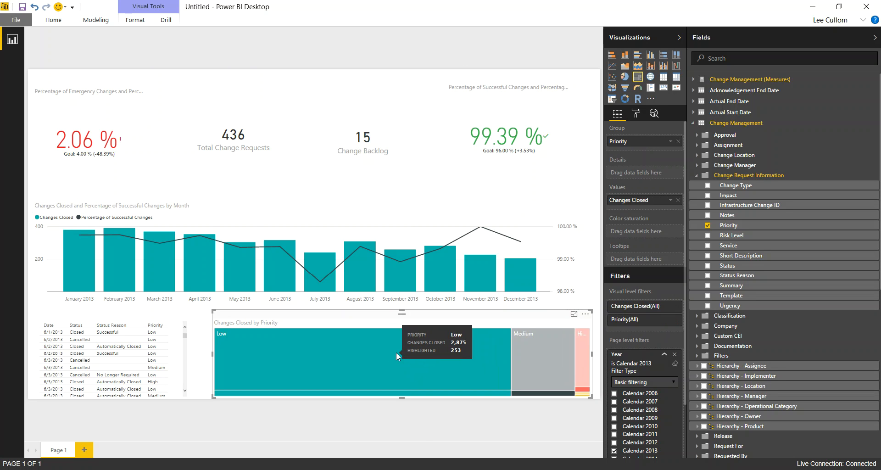
pyautogui.click(582, 357)
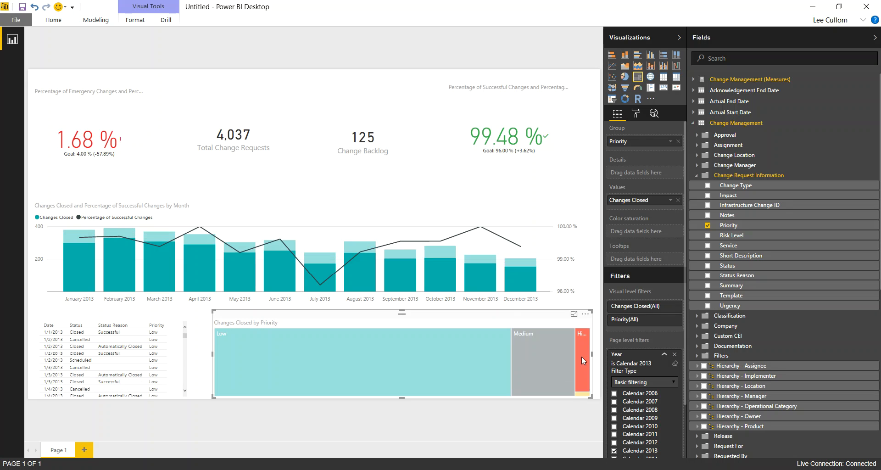